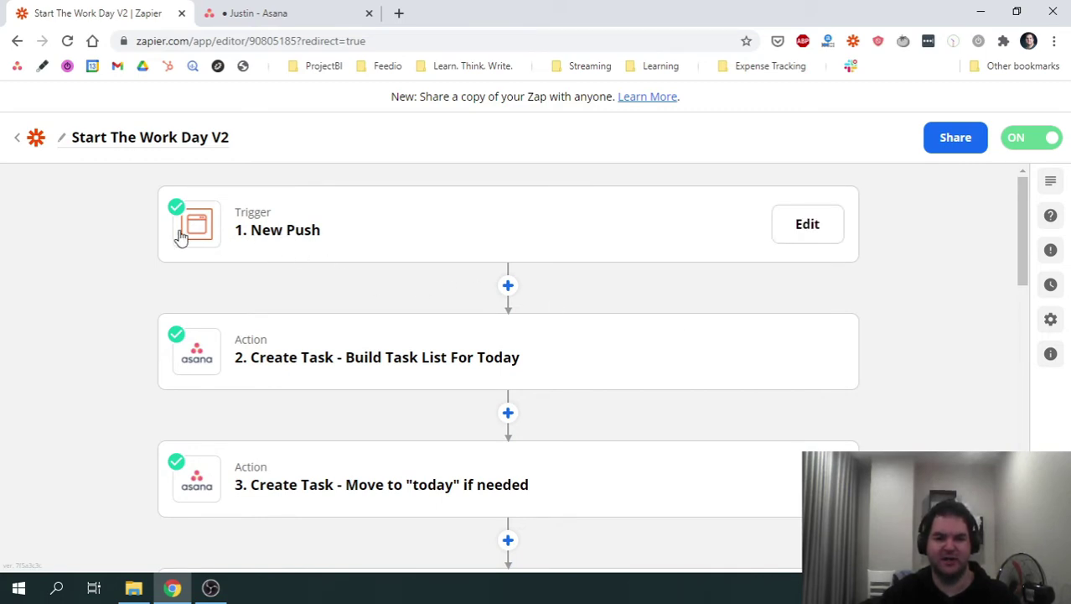
# Open the New Push trigger step and review its app and event settings.
pyautogui.click(819, 229)
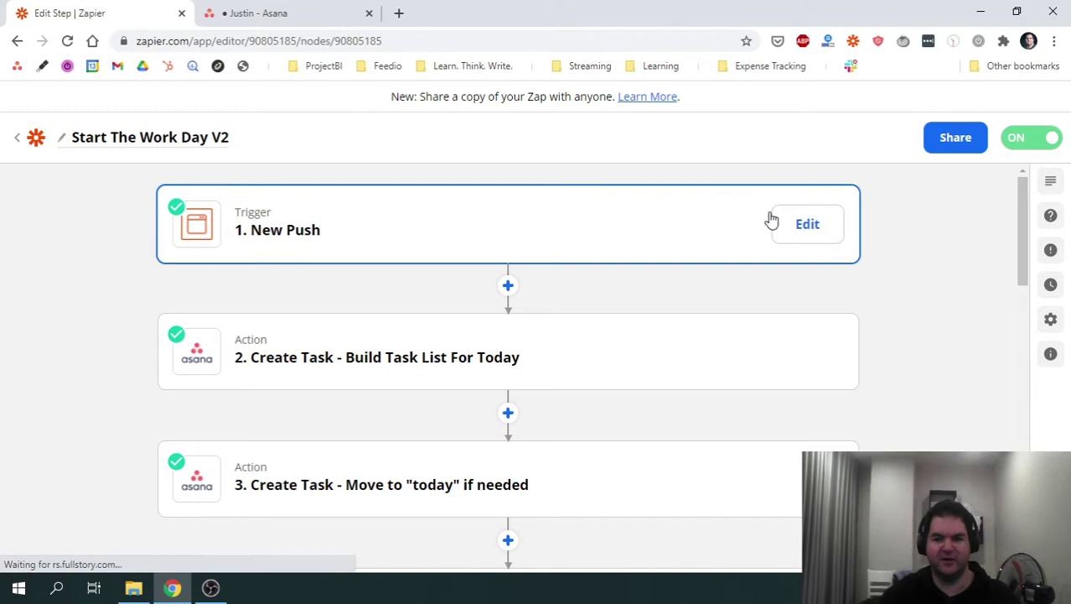
pyautogui.click(293, 295)
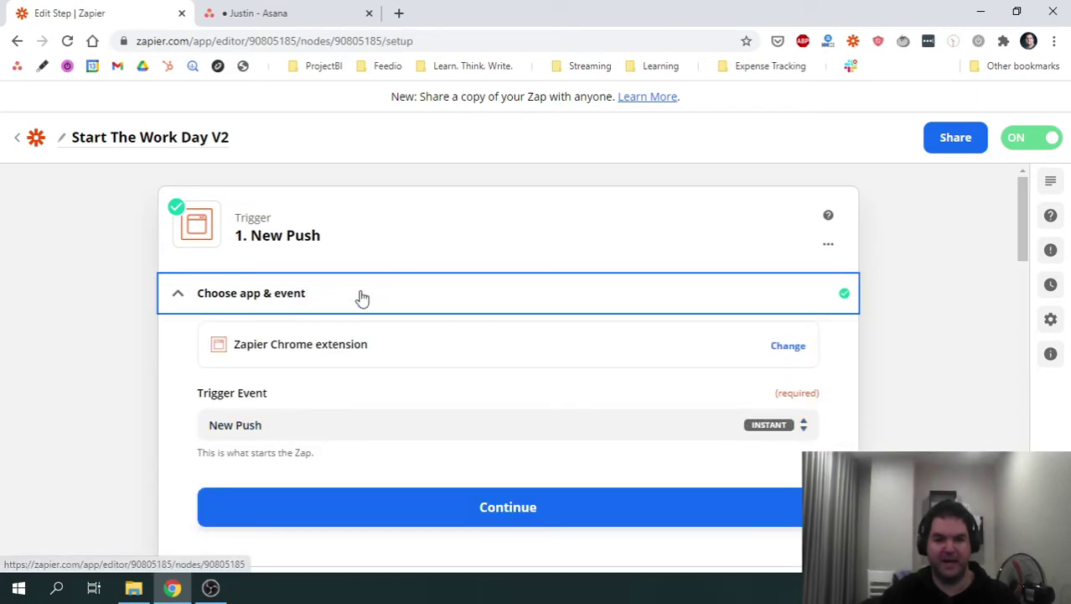
pyautogui.click(362, 298)
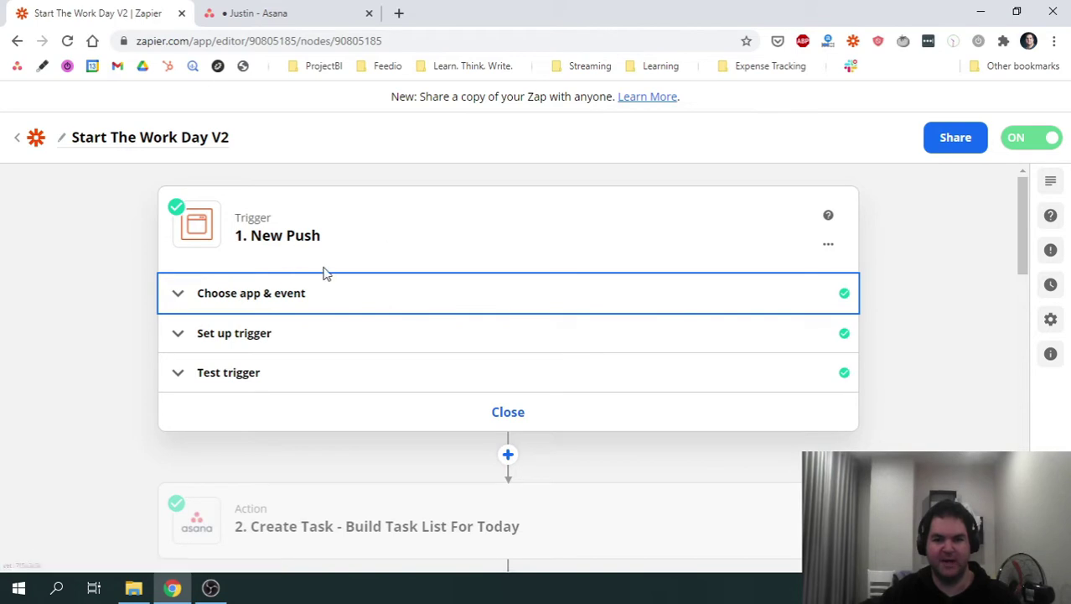
# Bring up the Zapier browser extension, then dismiss it to return to the zap.
pyautogui.click(852, 44)
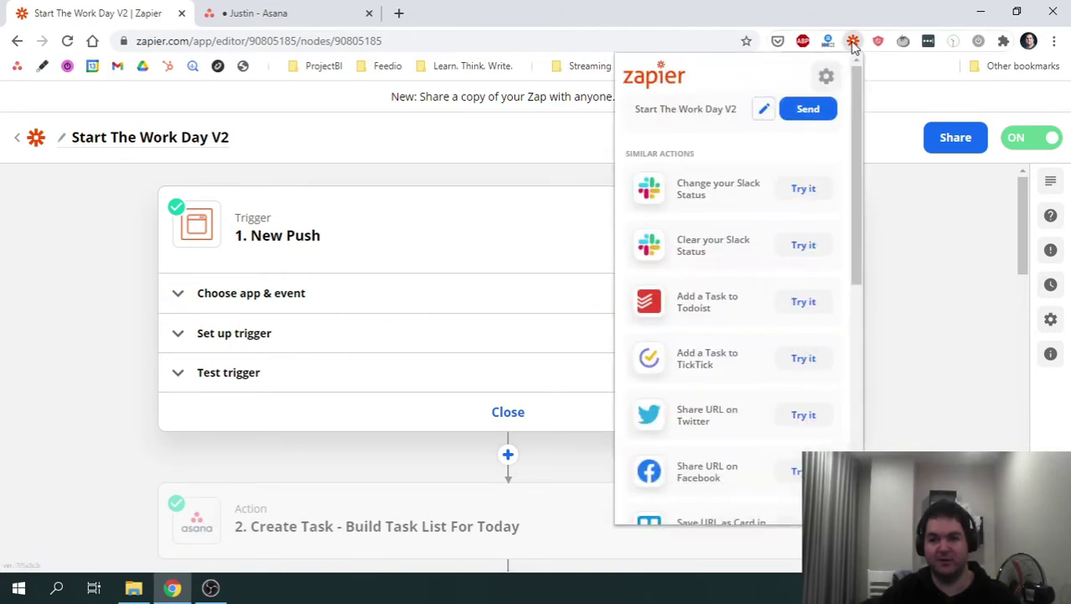
pyautogui.click(854, 42)
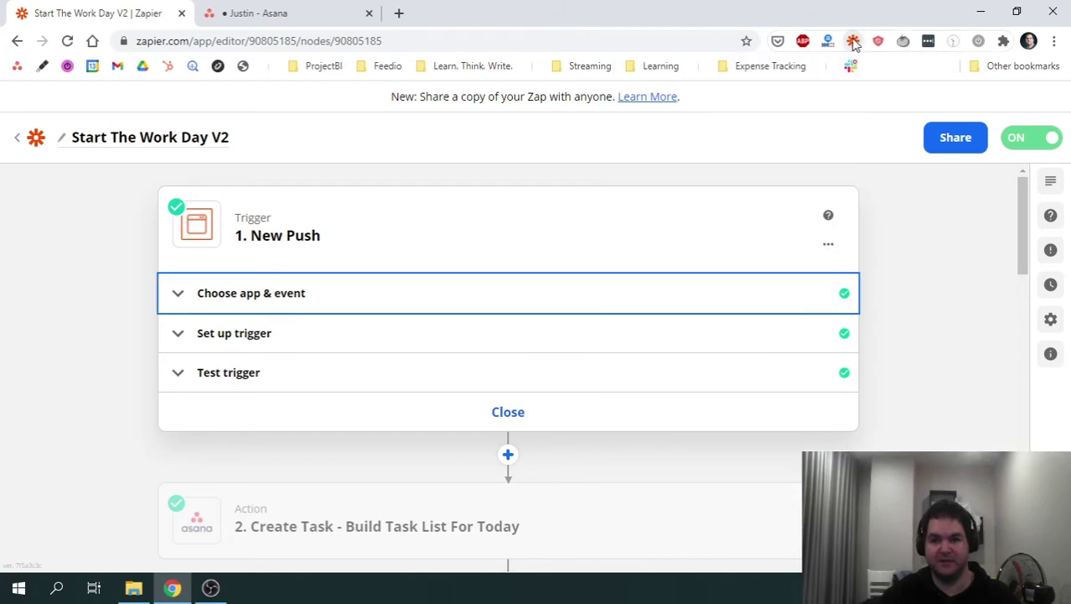
pyautogui.click(854, 42)
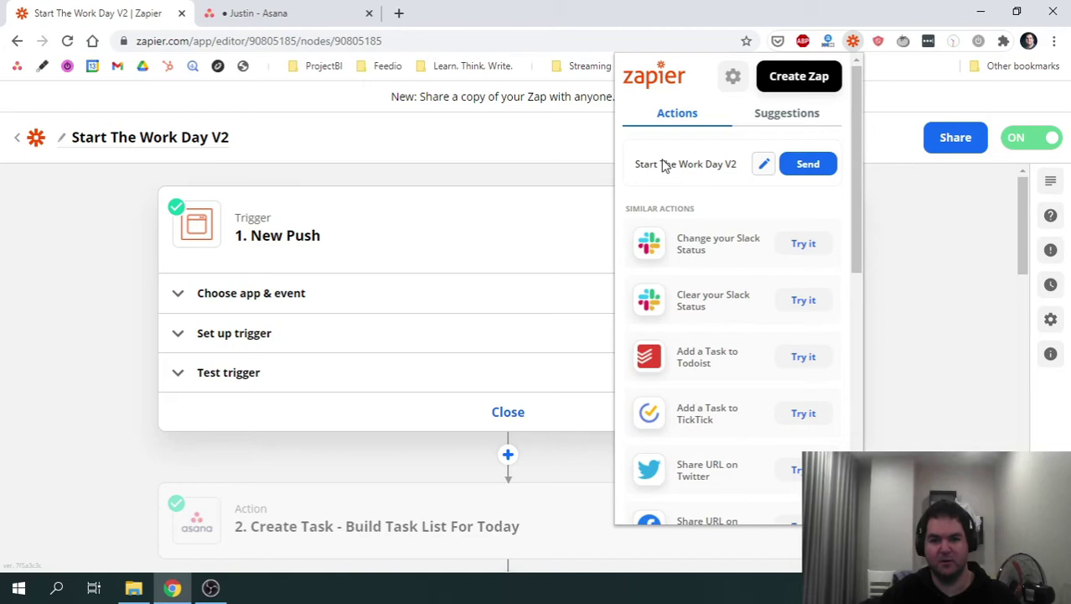
pyautogui.click(808, 166)
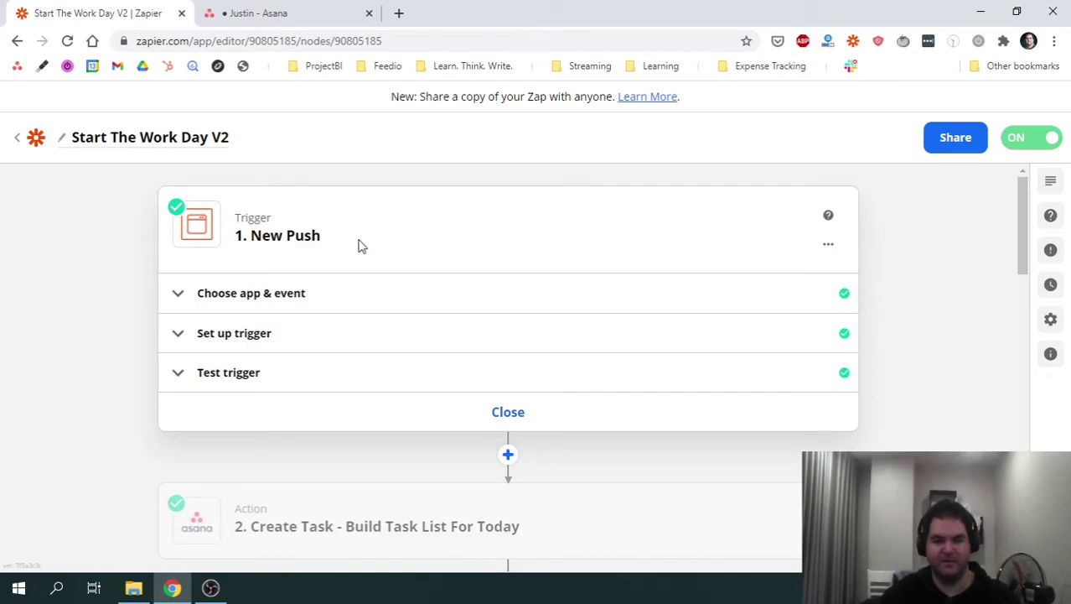
# Collapse the trigger step's editor and scroll through the zap's list of steps.
pyautogui.click(521, 422)
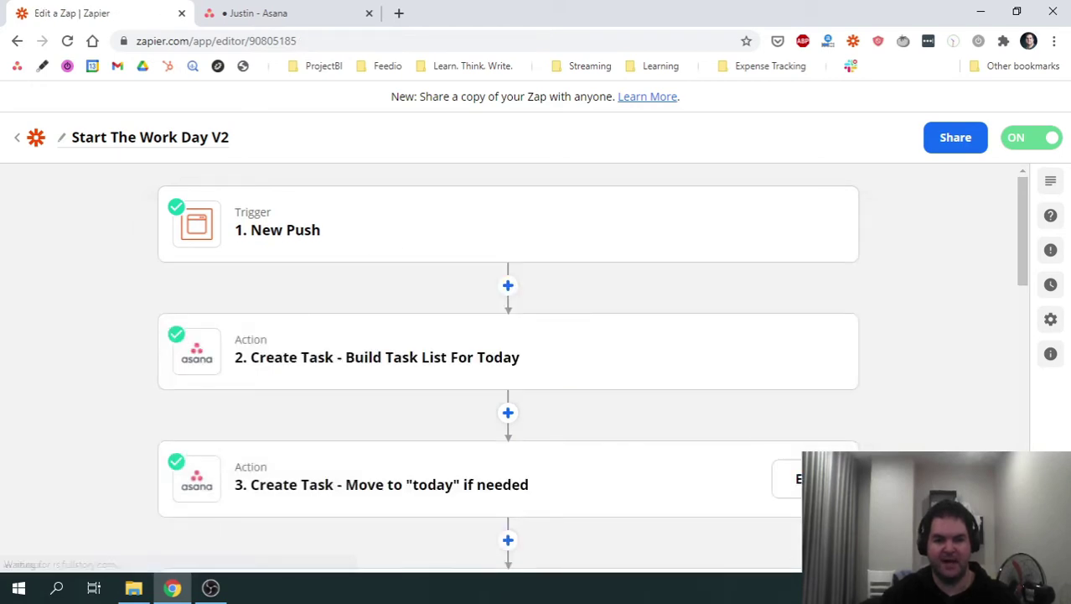
pyautogui.scroll(-3, 862, 369)
pyautogui.scroll(-2, 449, 290)
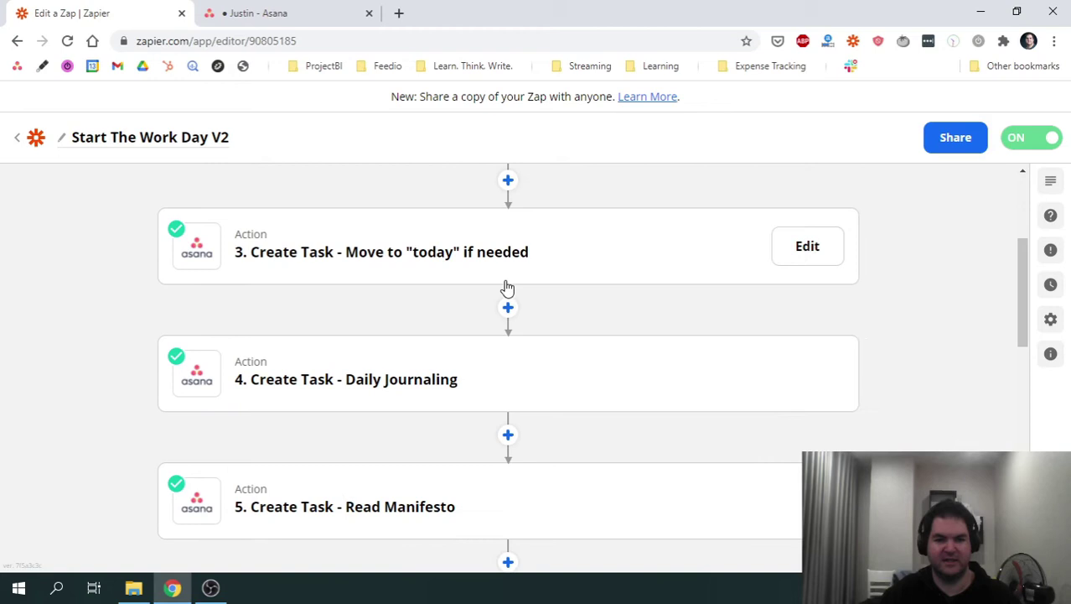
pyautogui.scroll(3, 529, 283)
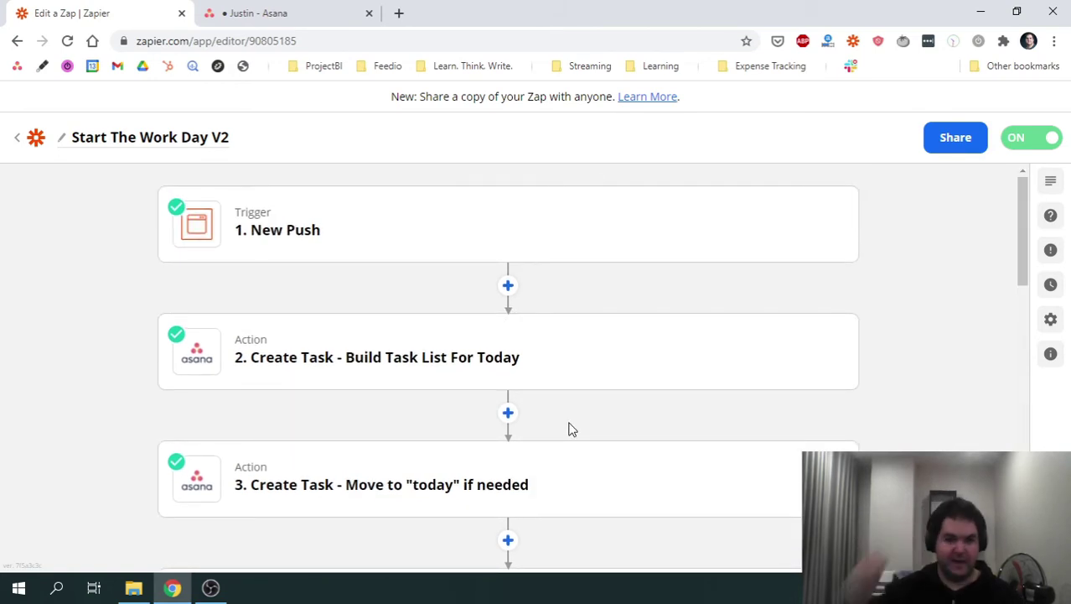
pyautogui.scroll(-3, 452, 345)
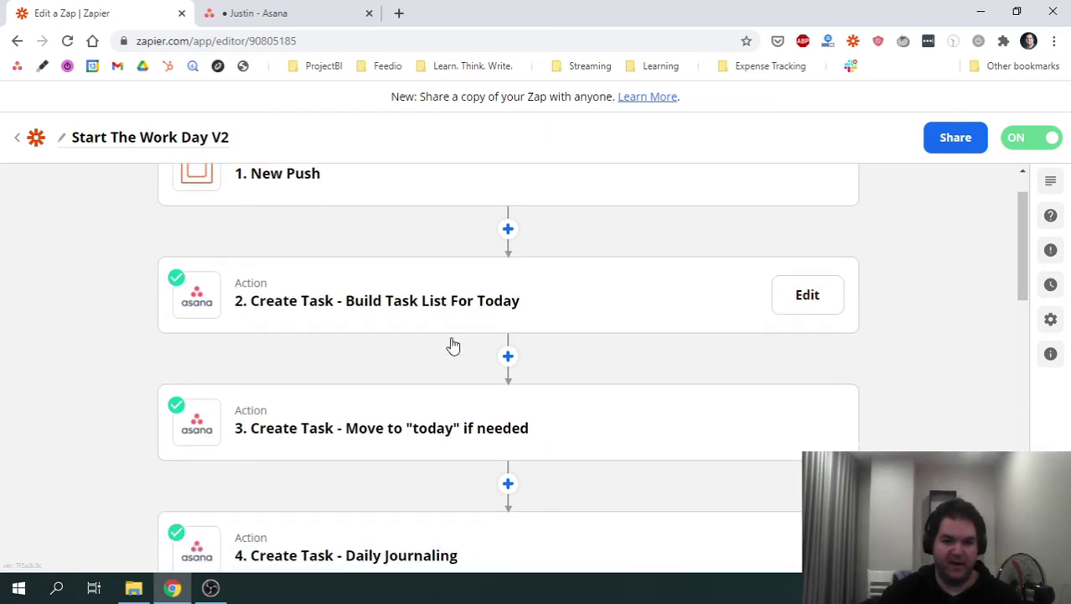
pyautogui.scroll(-5, 427, 407)
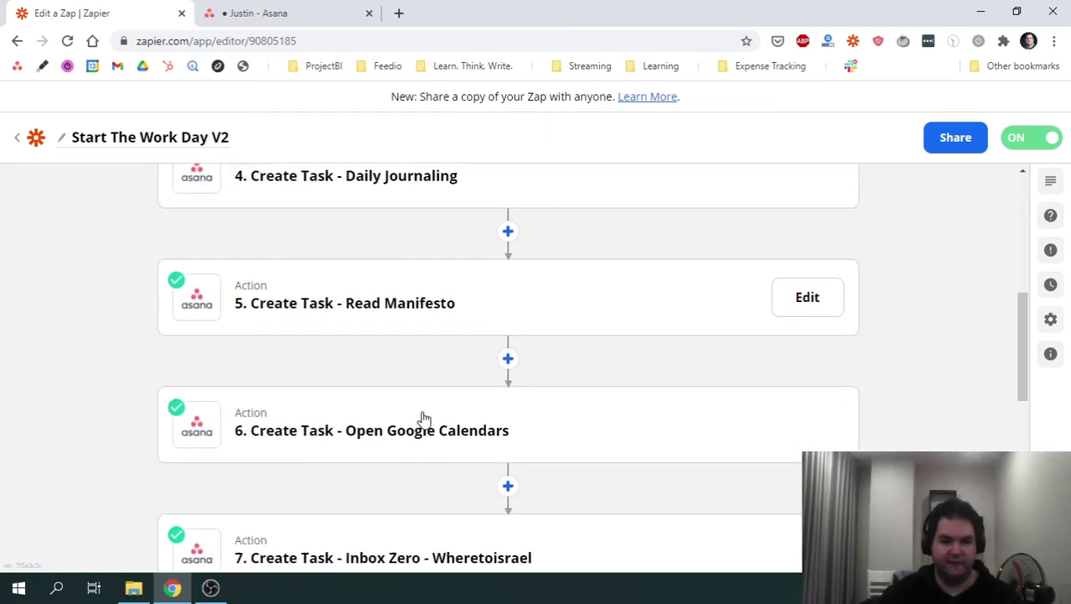
pyautogui.scroll(-5, 416, 370)
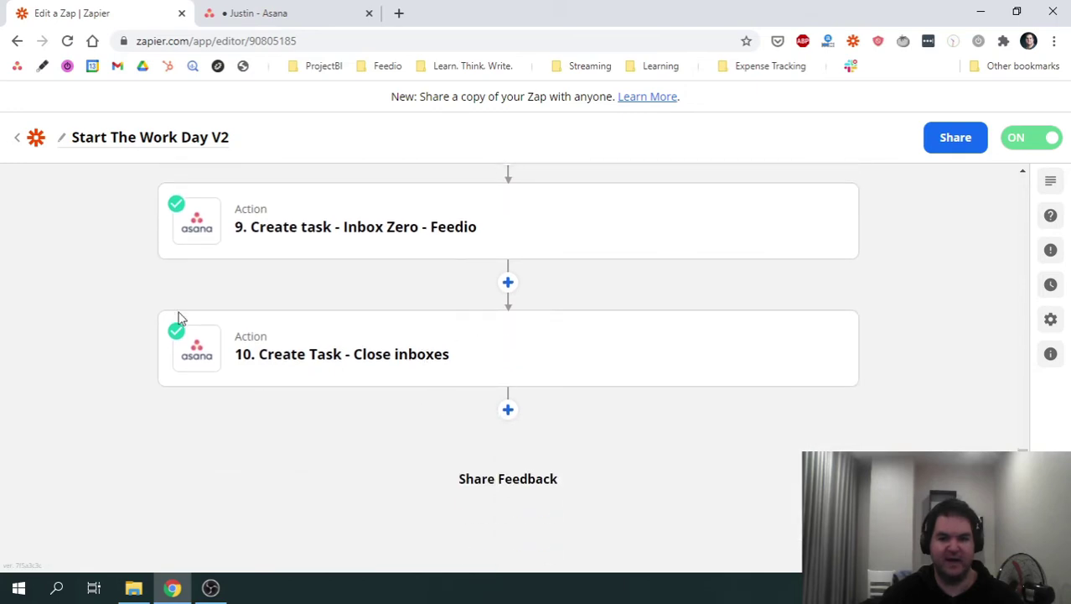
pyautogui.scroll(14, 299, 339)
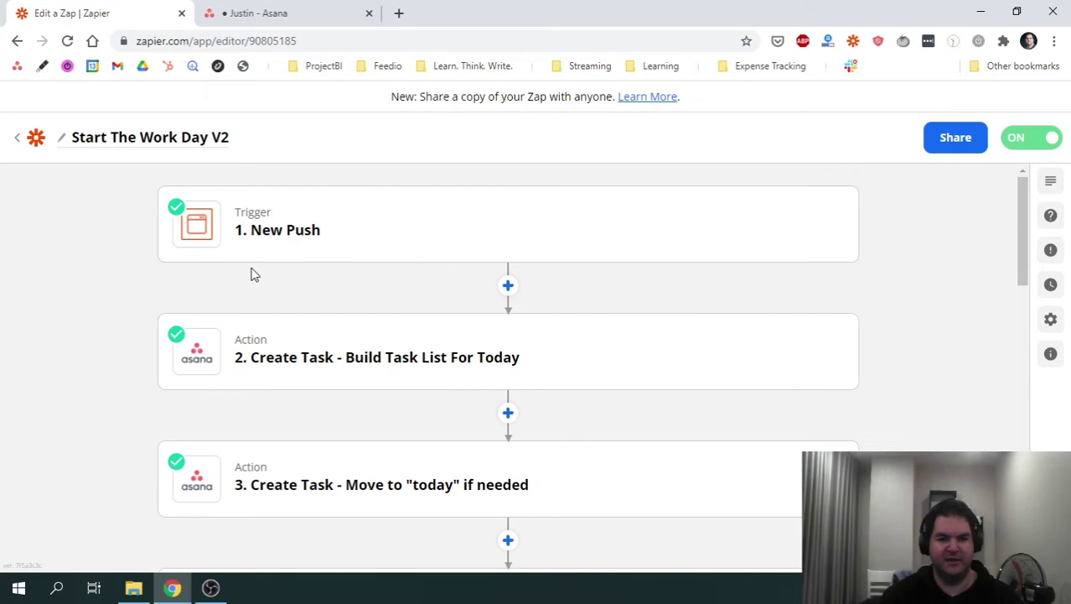
pyautogui.scroll(-2, 201, 360)
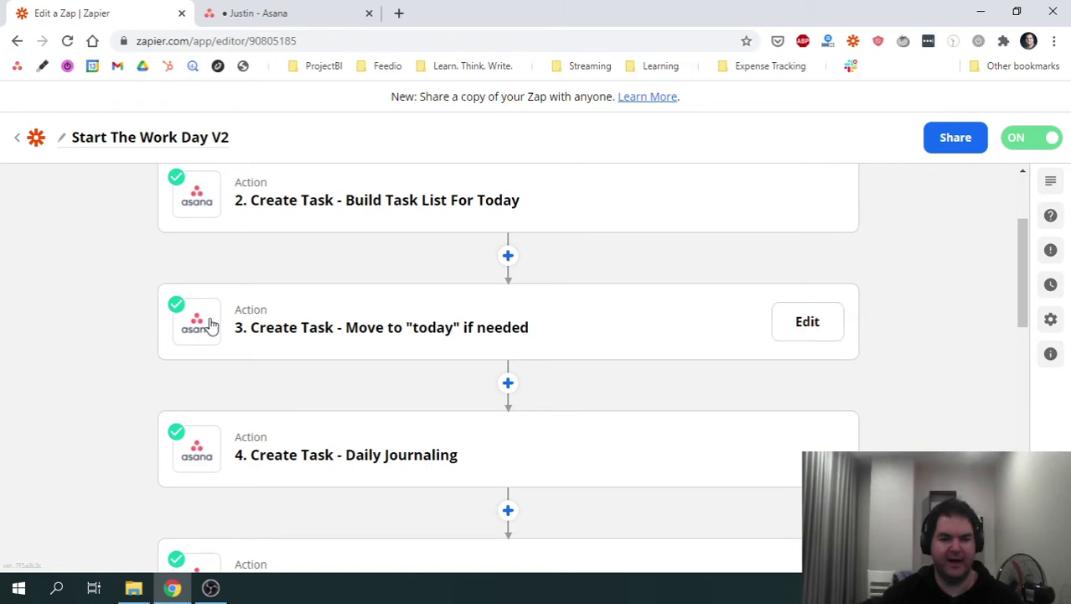
pyautogui.scroll(-6, 236, 478)
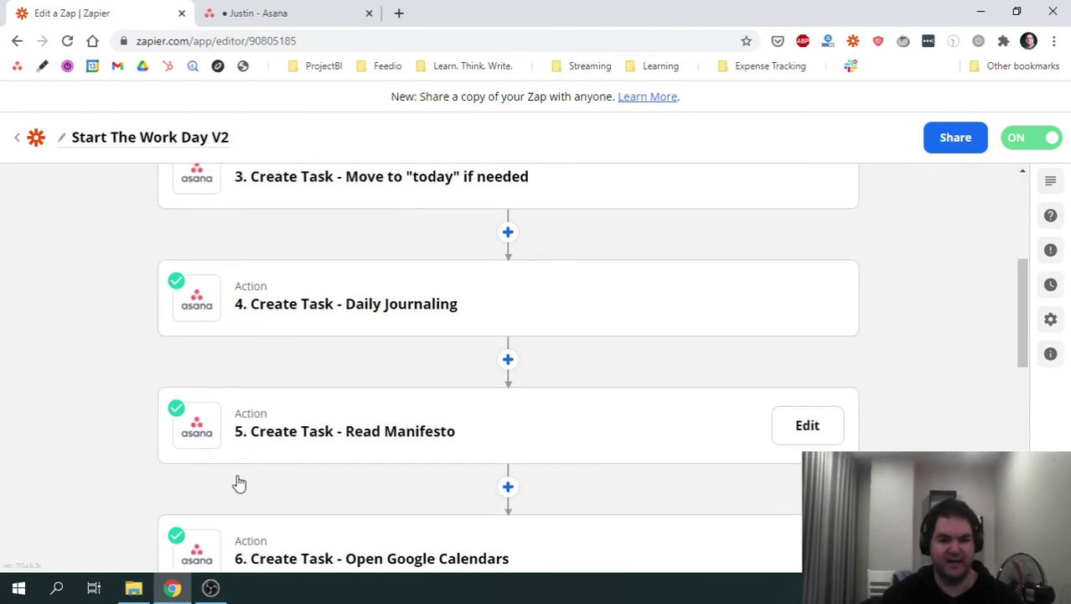
pyautogui.scroll(6, 236, 449)
pyautogui.scroll(2, 517, 443)
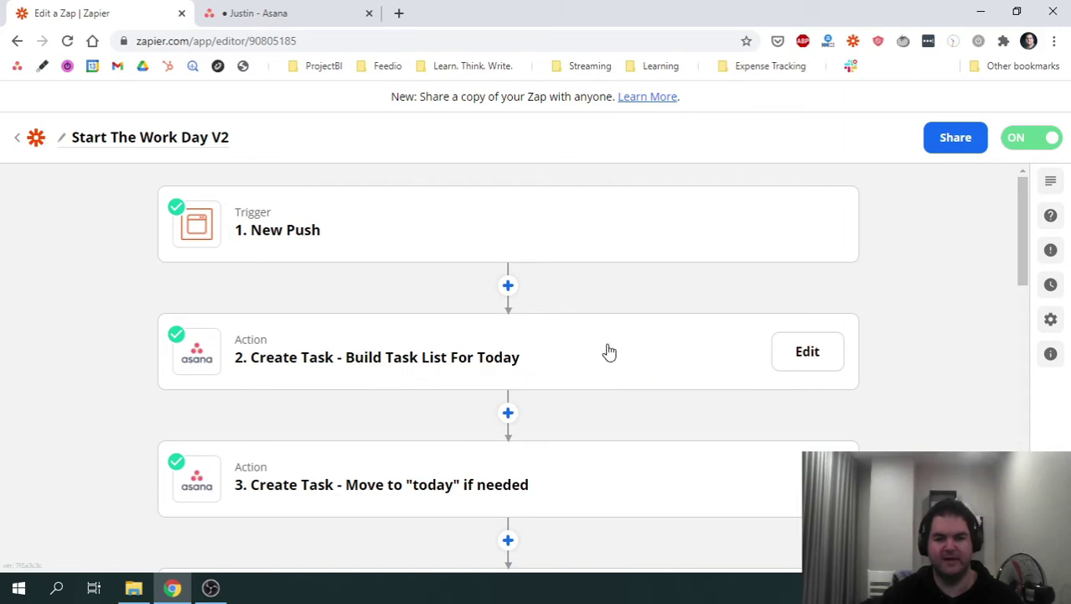
pyautogui.scroll(-9, 485, 392)
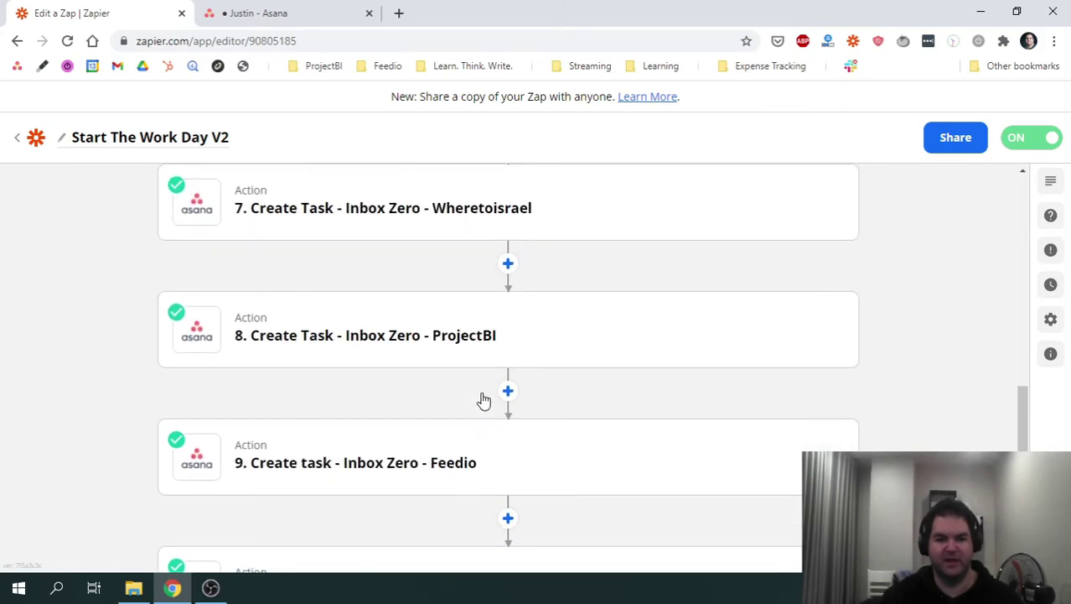
pyautogui.scroll(10, 480, 399)
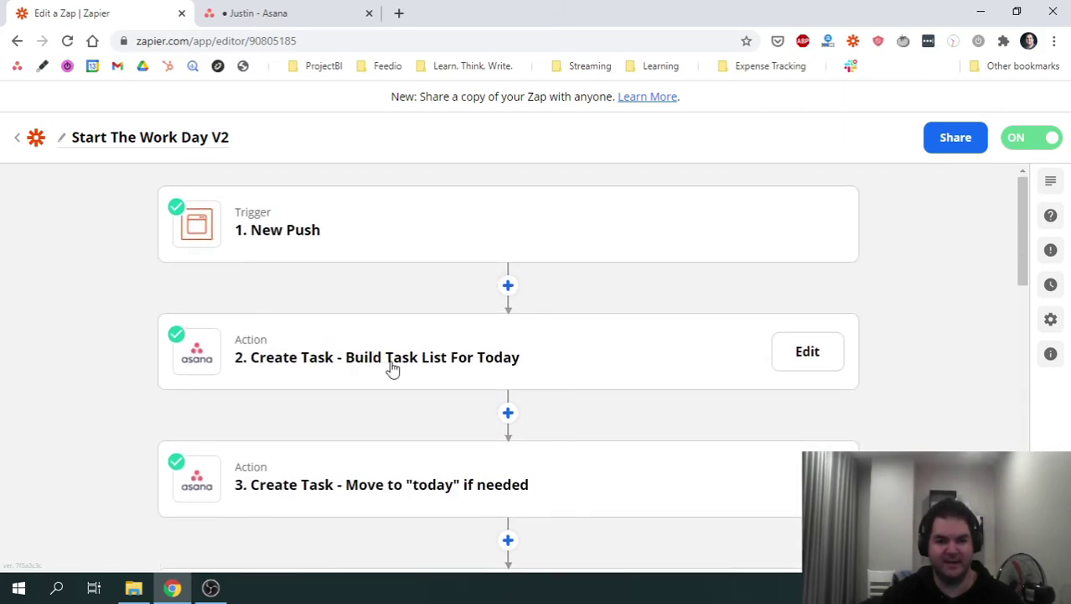
# Open the Build Task List For Today step and review its app, event and action fields.
pyautogui.click(391, 367)
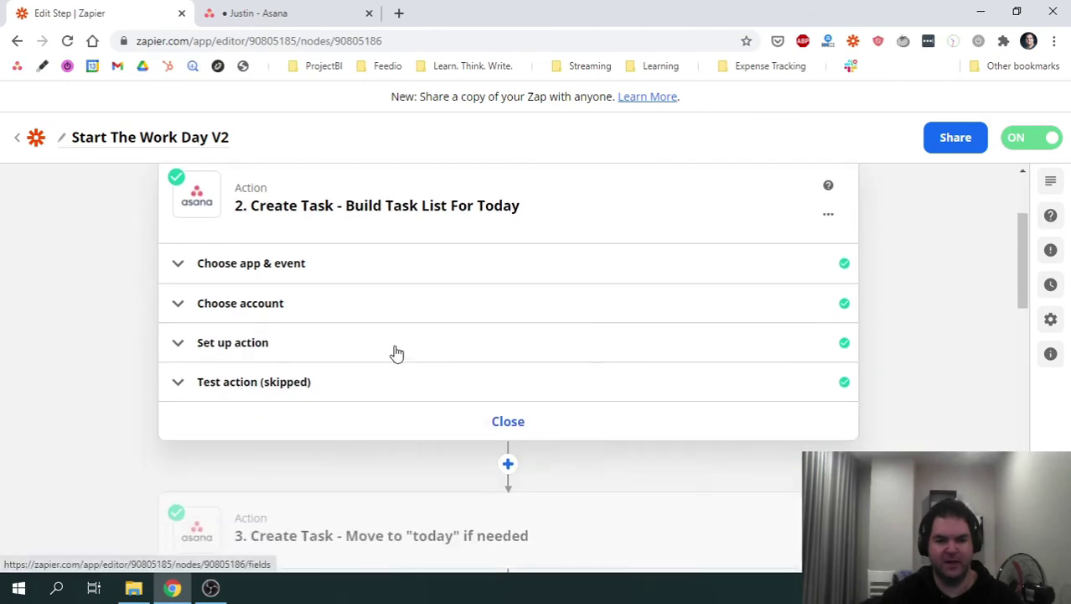
pyautogui.click(272, 277)
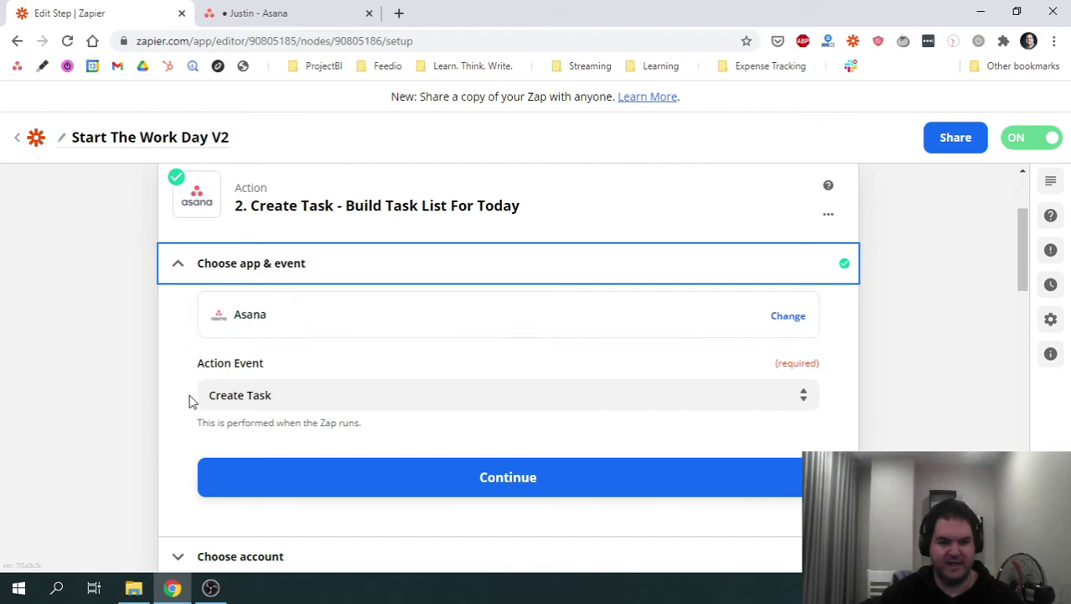
pyautogui.click(359, 256)
pyautogui.click(276, 354)
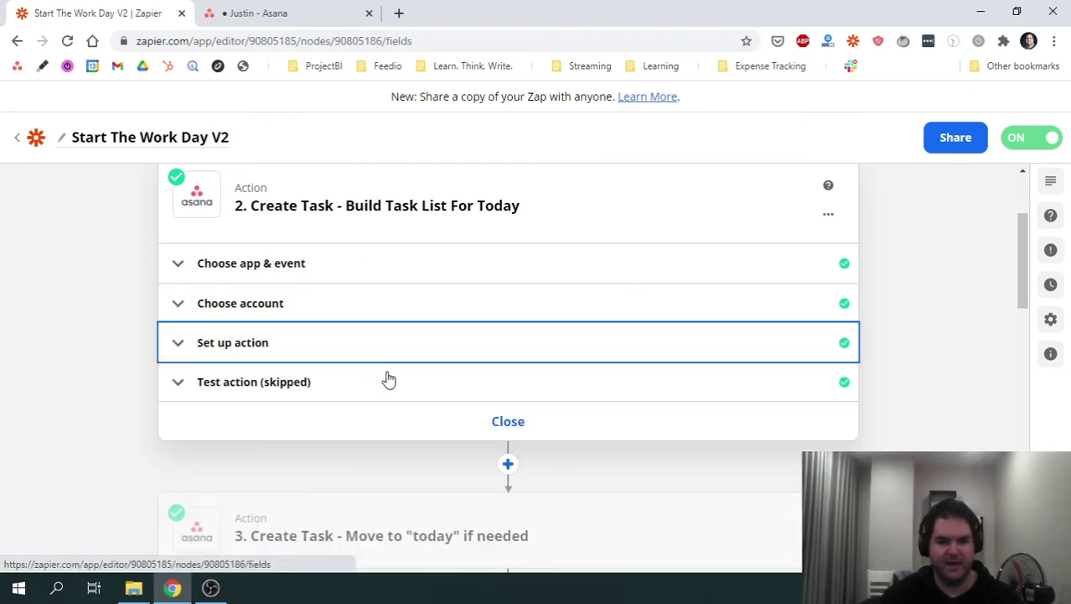
pyautogui.scroll(-7, 362, 394)
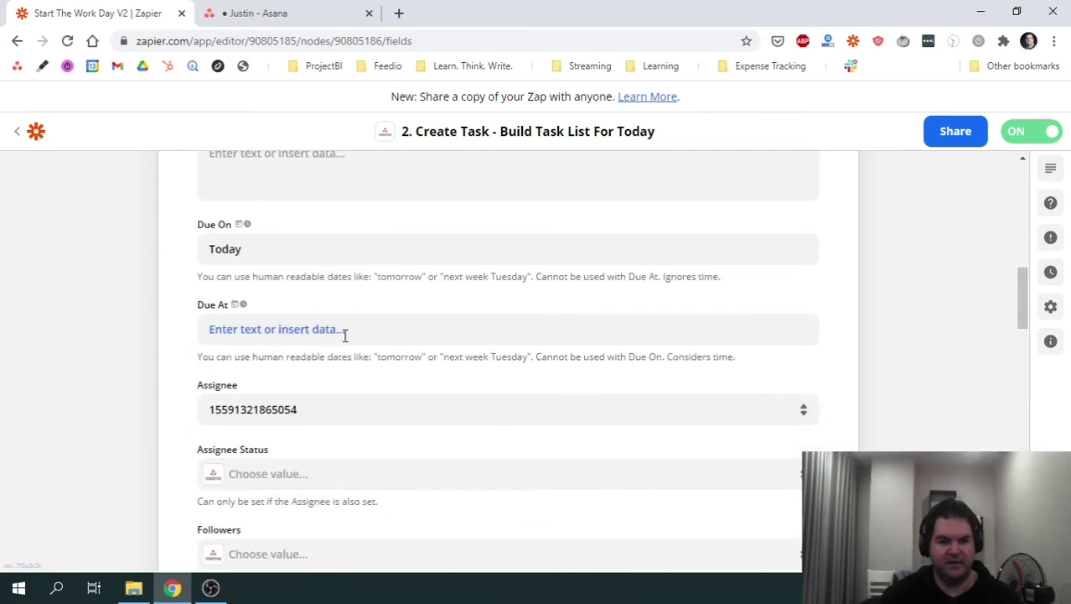
pyautogui.scroll(7, 321, 329)
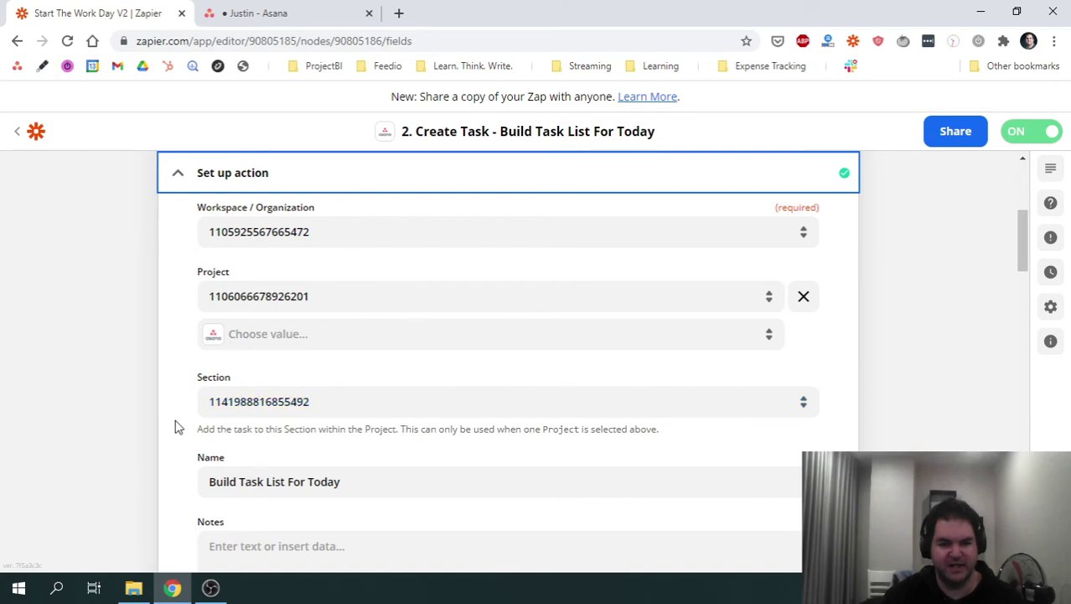
pyautogui.scroll(-2, 179, 421)
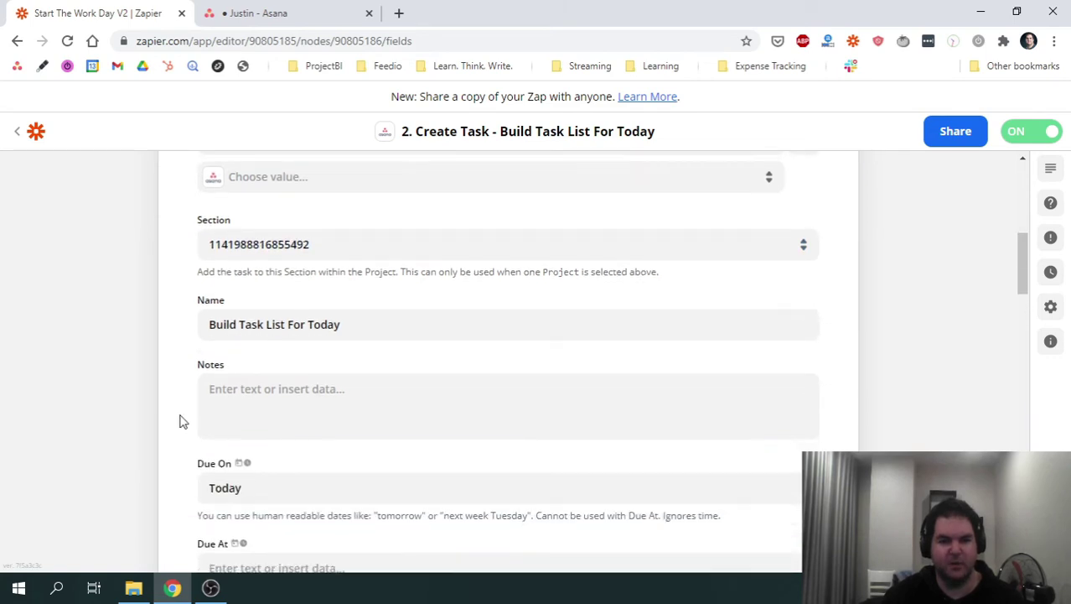
# Check the task's Name field without changing it, then scroll through the remaining fields.
pyautogui.click(379, 327)
pyautogui.click(170, 330)
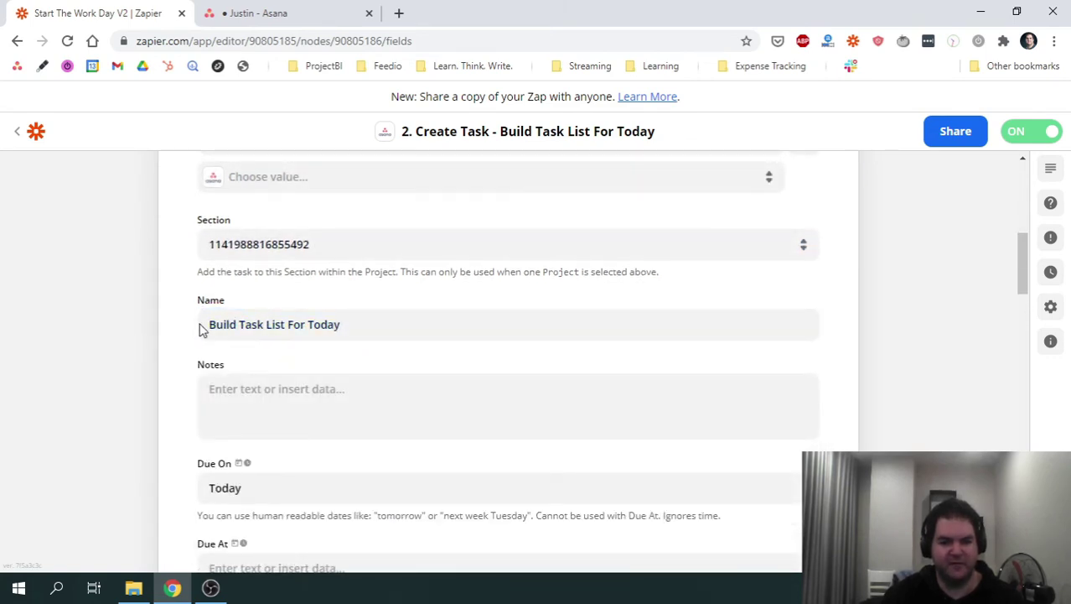
pyautogui.click(372, 322)
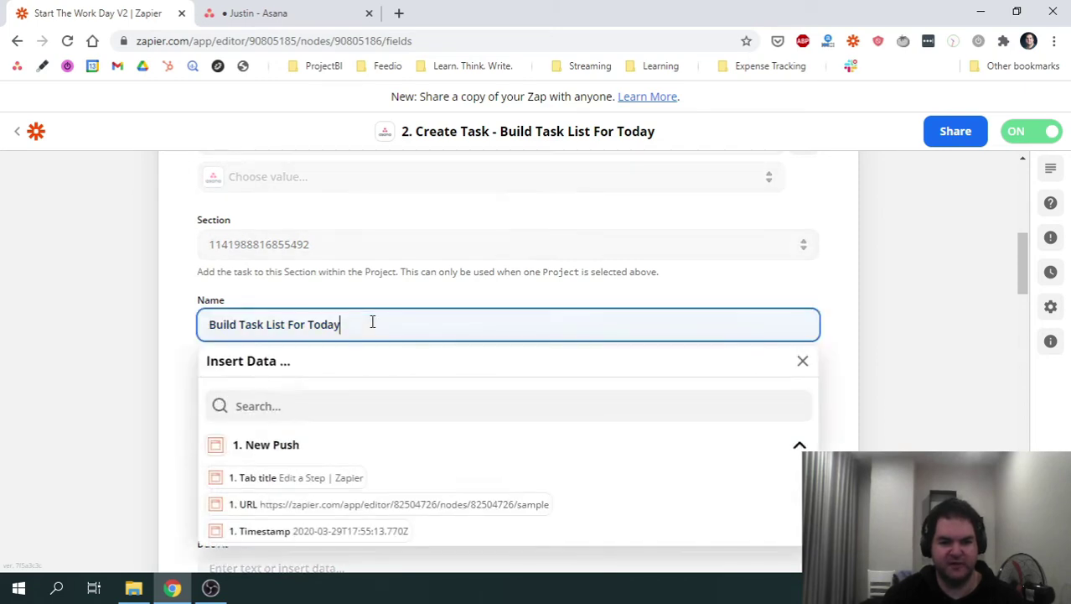
pyautogui.click(175, 332)
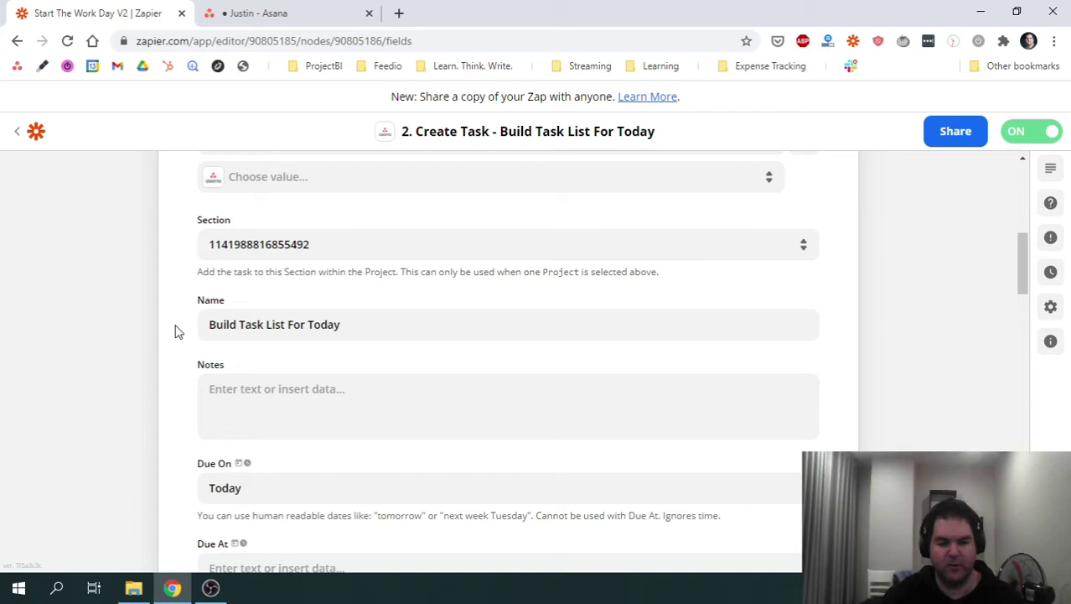
pyautogui.scroll(-1, 174, 331)
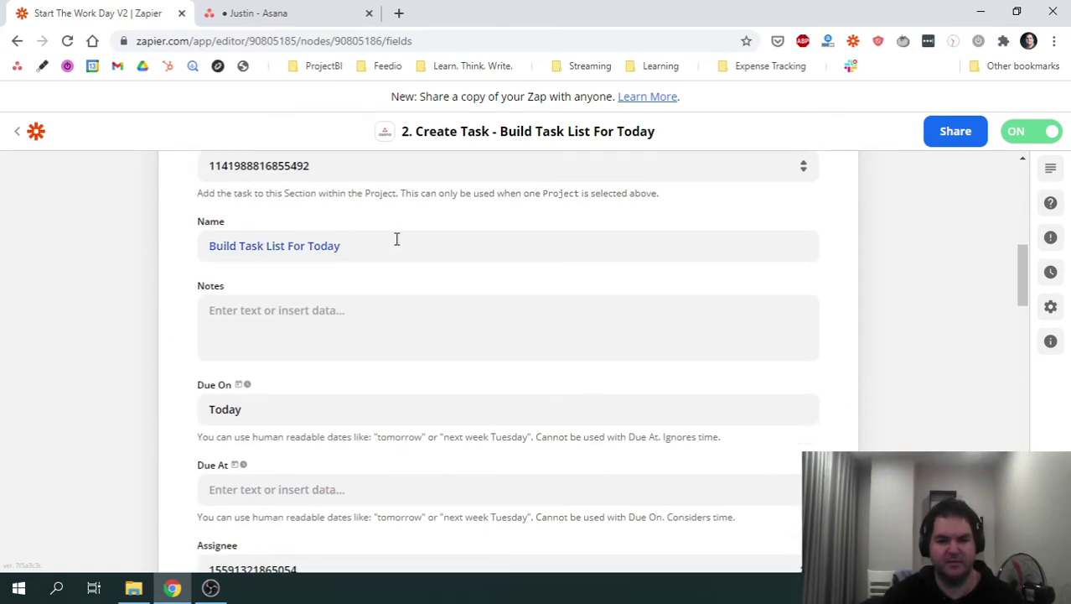
pyautogui.scroll(-3, 180, 270)
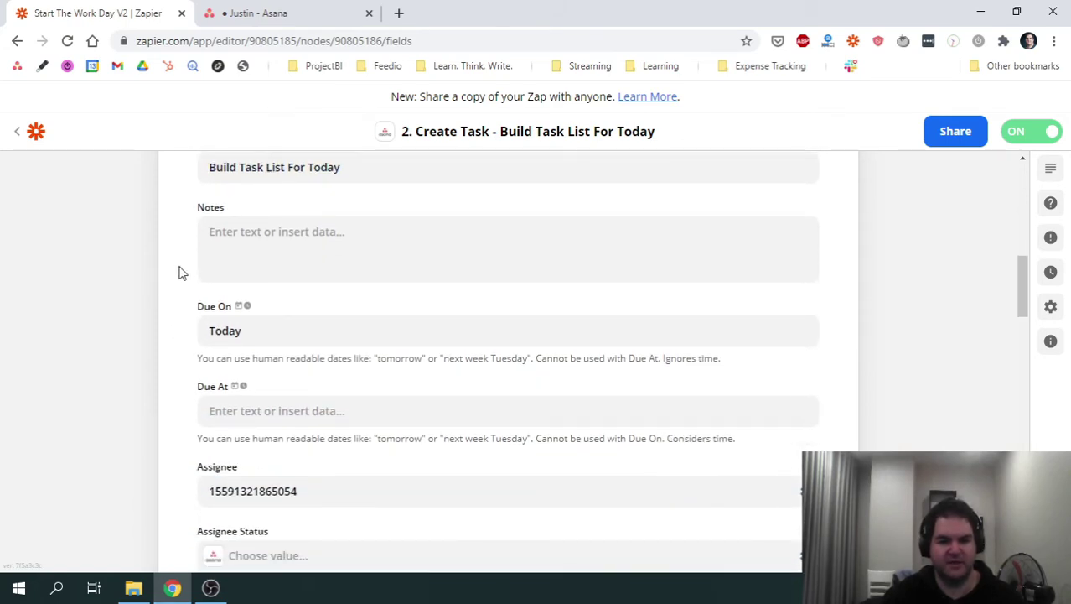
pyautogui.scroll(1, 230, 168)
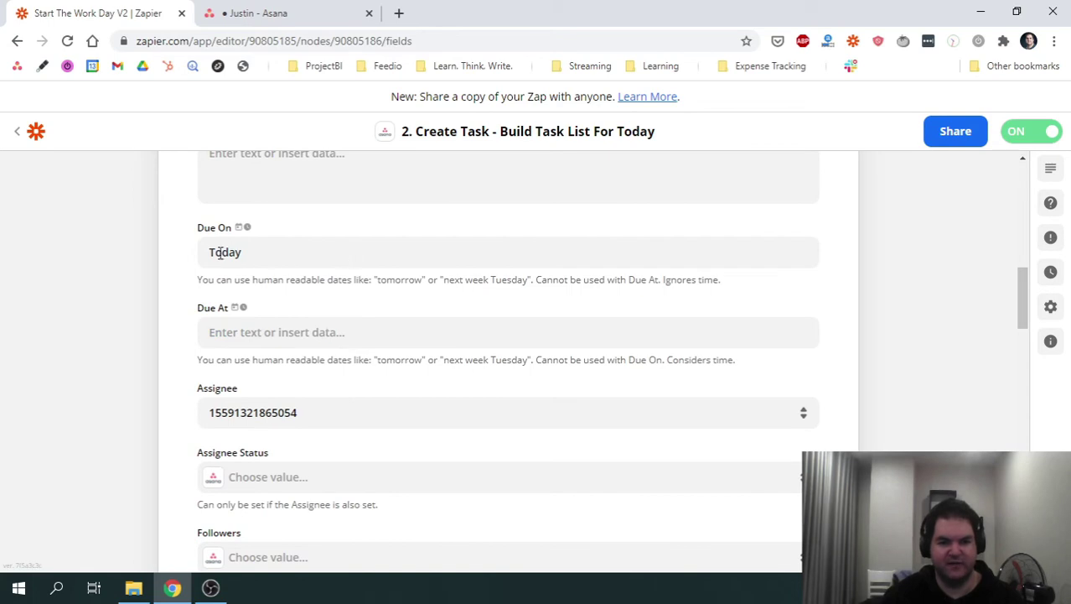
pyautogui.scroll(-1, 158, 377)
pyautogui.scroll(-2, 190, 503)
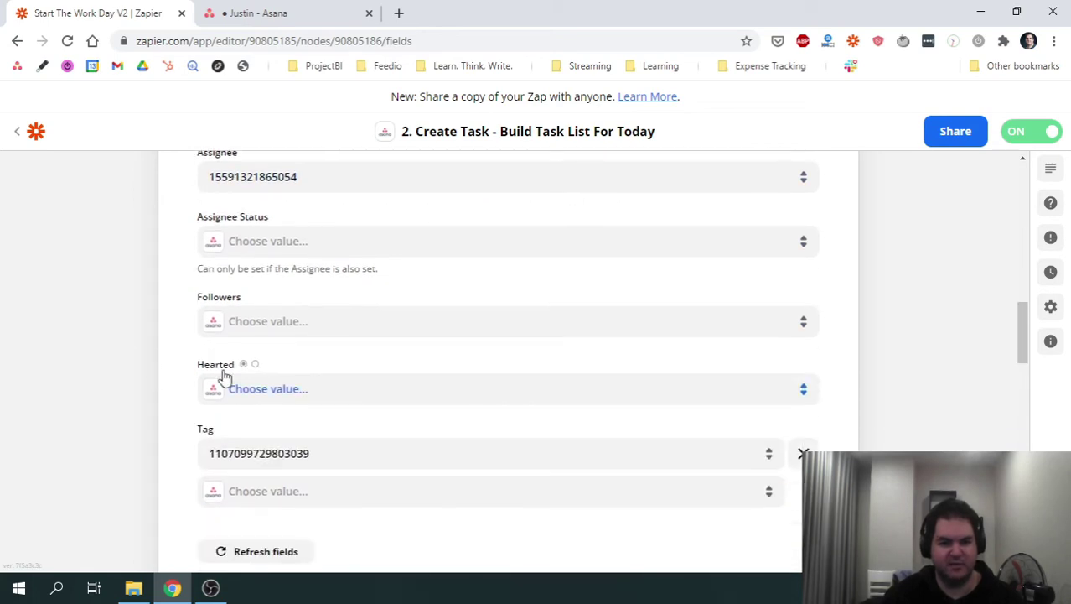
pyautogui.scroll(-6, 223, 375)
pyautogui.scroll(1, 642, 244)
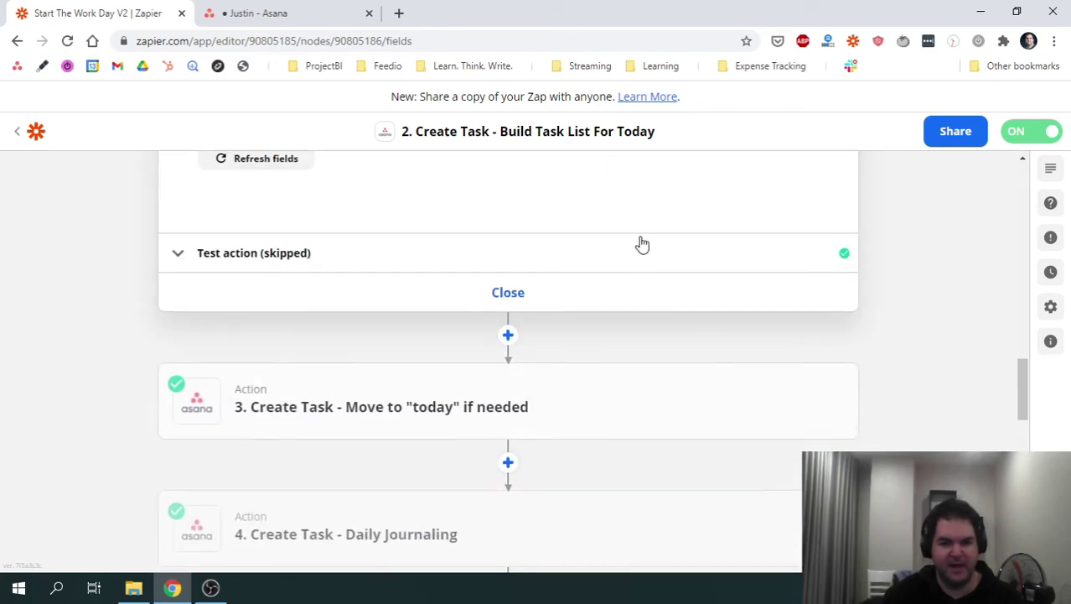
pyautogui.click(508, 294)
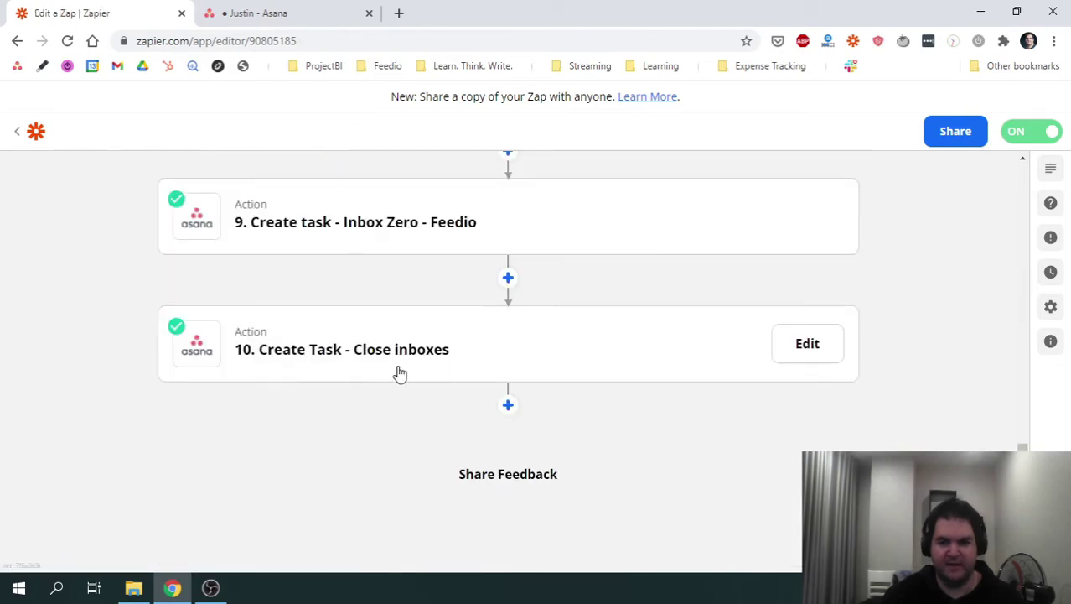
pyautogui.scroll(9, 490, 273)
pyautogui.scroll(3, 483, 289)
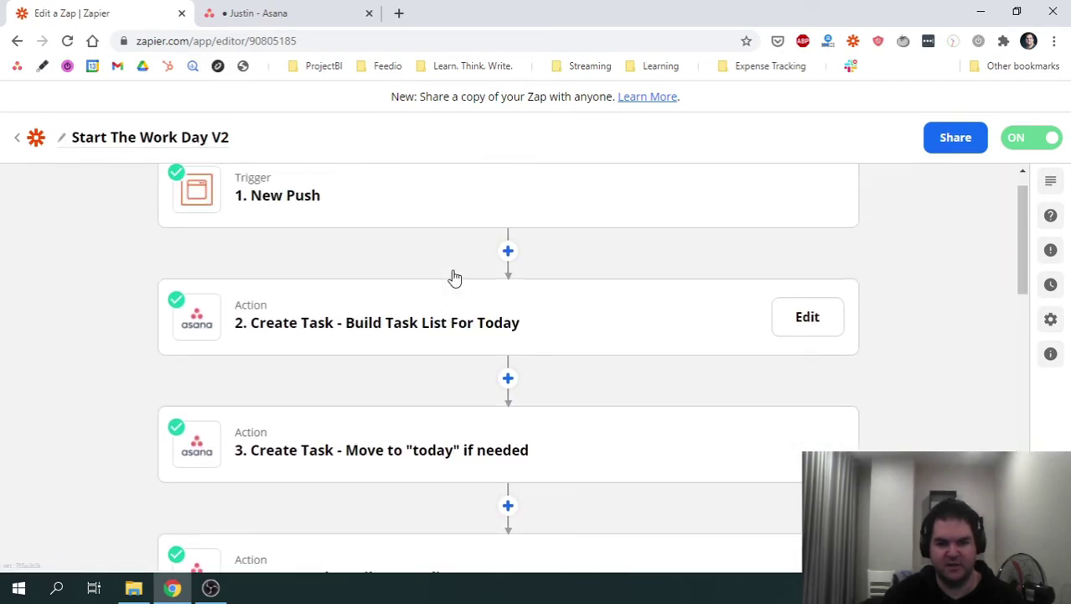
pyautogui.scroll(-3, 453, 344)
pyautogui.scroll(-1, 415, 302)
pyautogui.scroll(2, 436, 322)
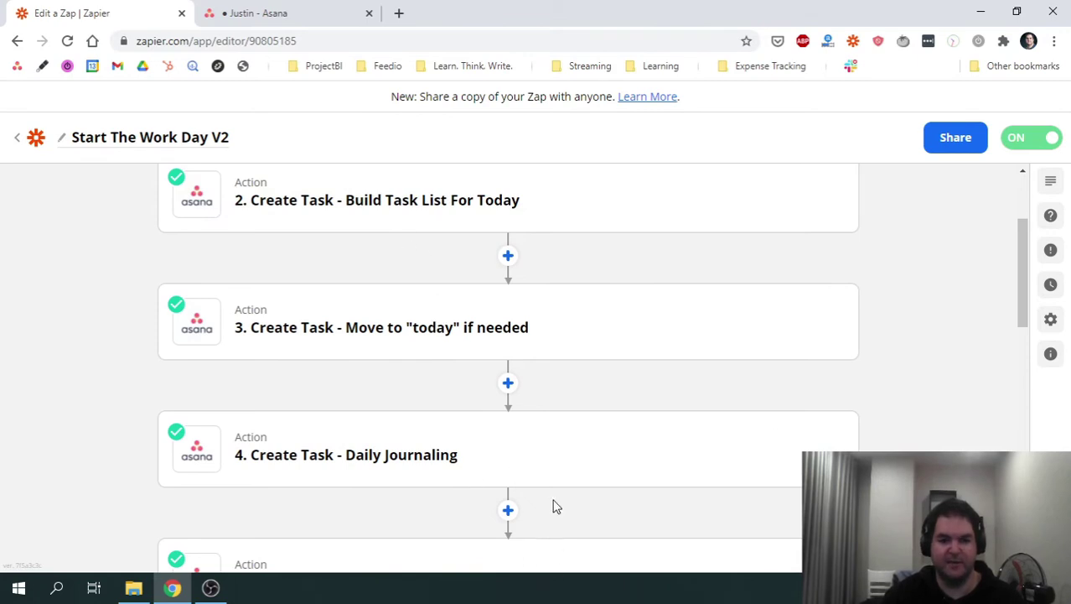
pyautogui.scroll(2, 537, 436)
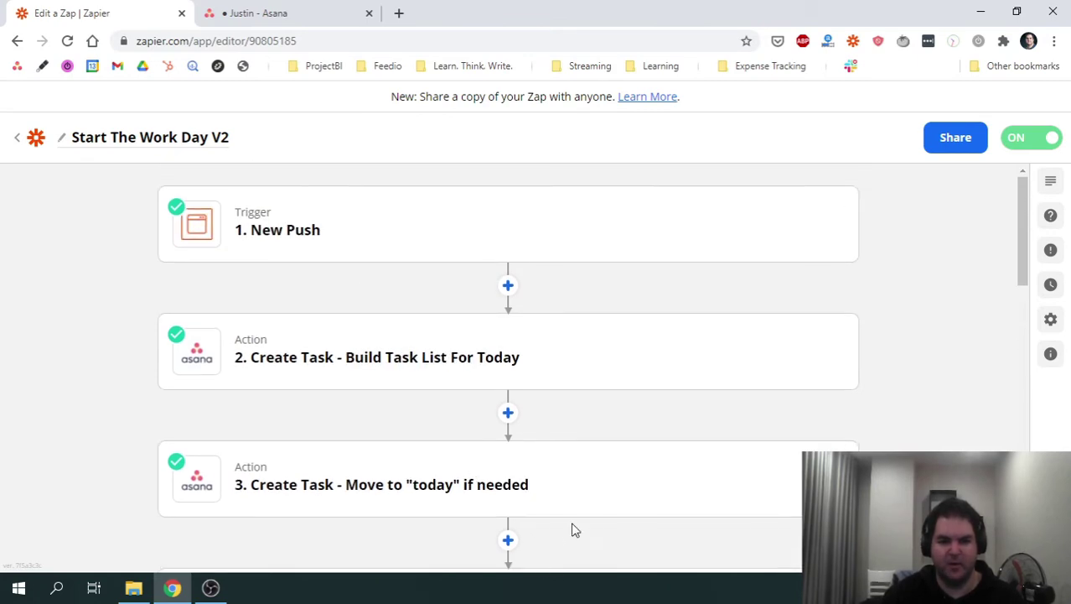
pyautogui.scroll(-10, 574, 528)
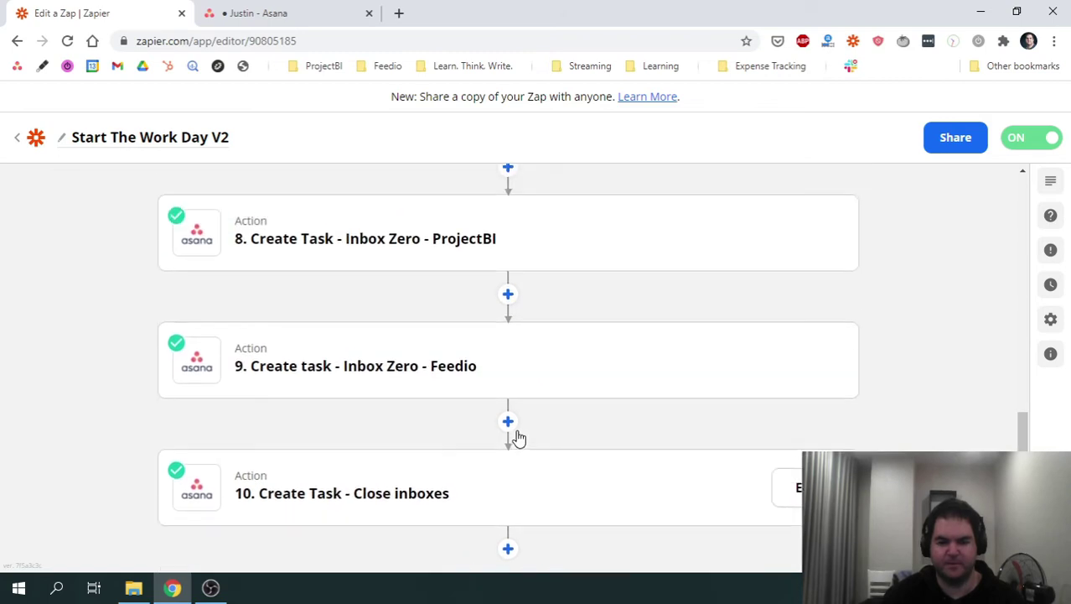
pyautogui.scroll(10, 517, 438)
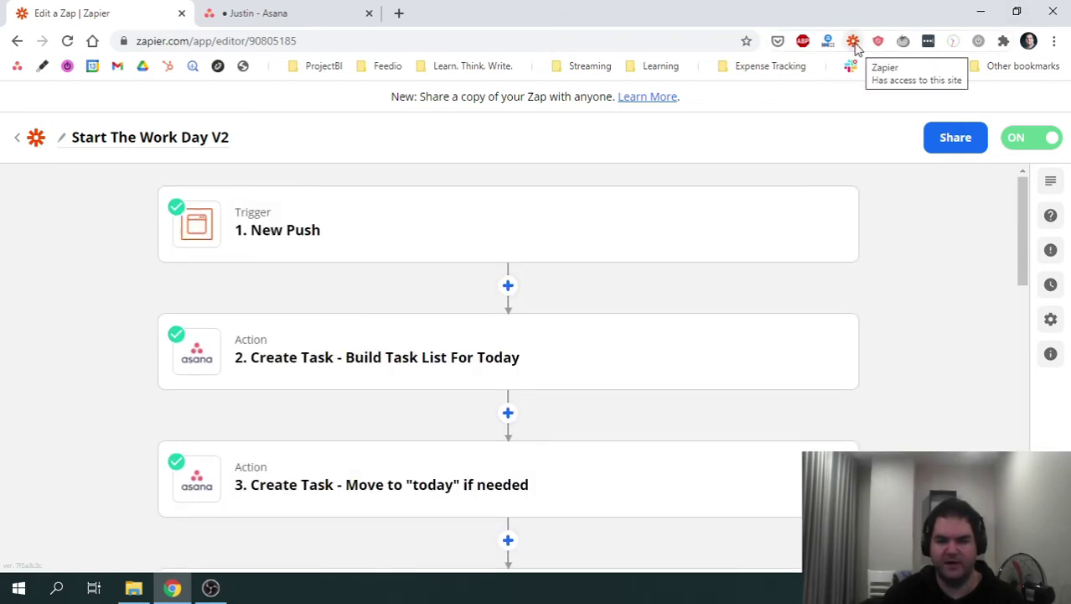
# Send the Start The Work Day V2 push from the Zapier Chrome extension.
pyautogui.click(854, 42)
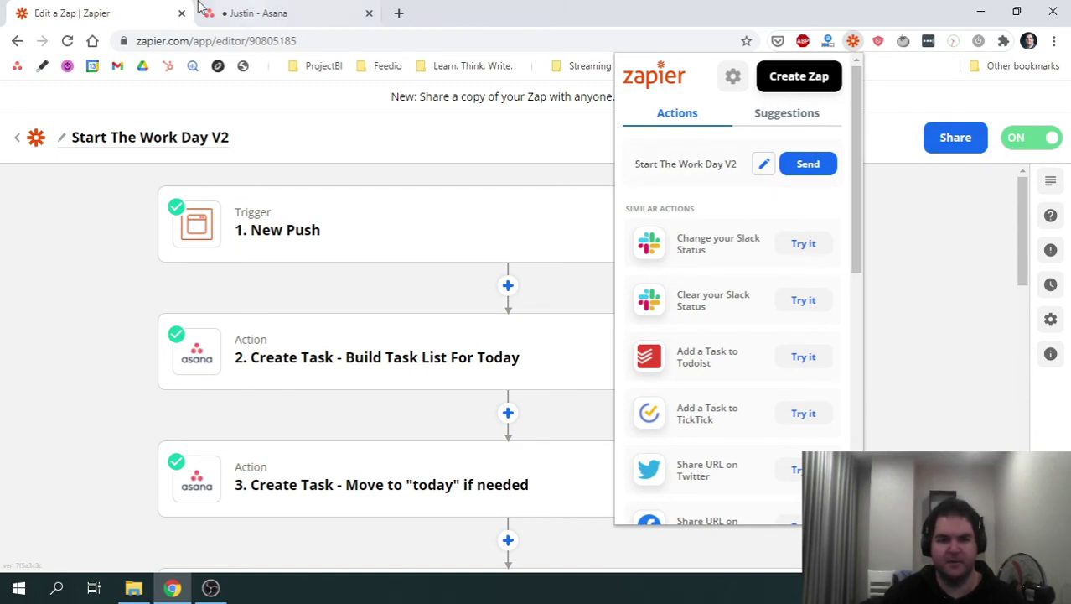
pyautogui.click(820, 168)
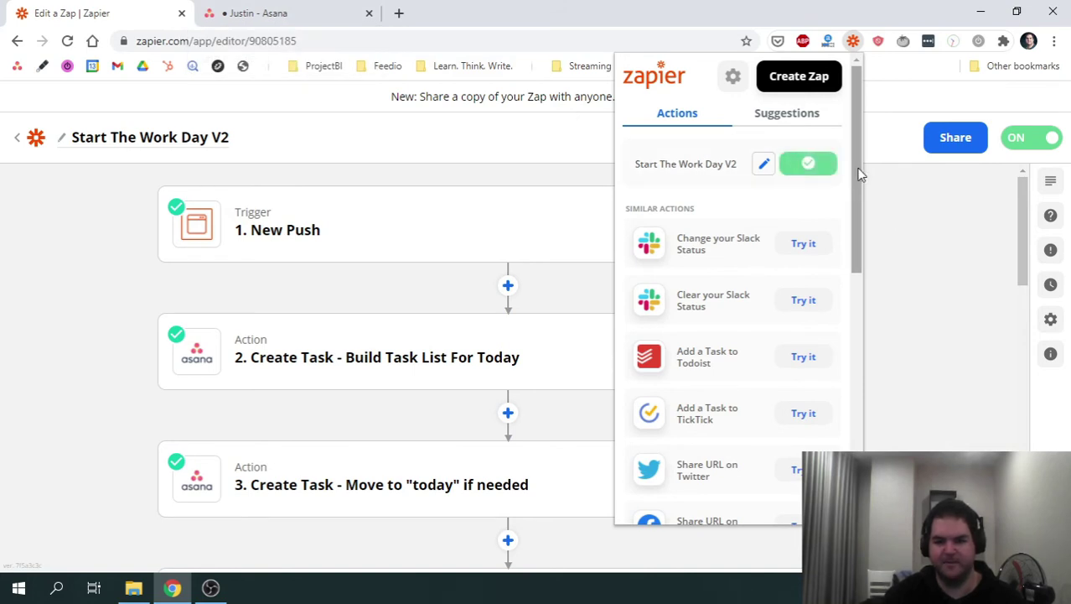
pyautogui.click(521, 154)
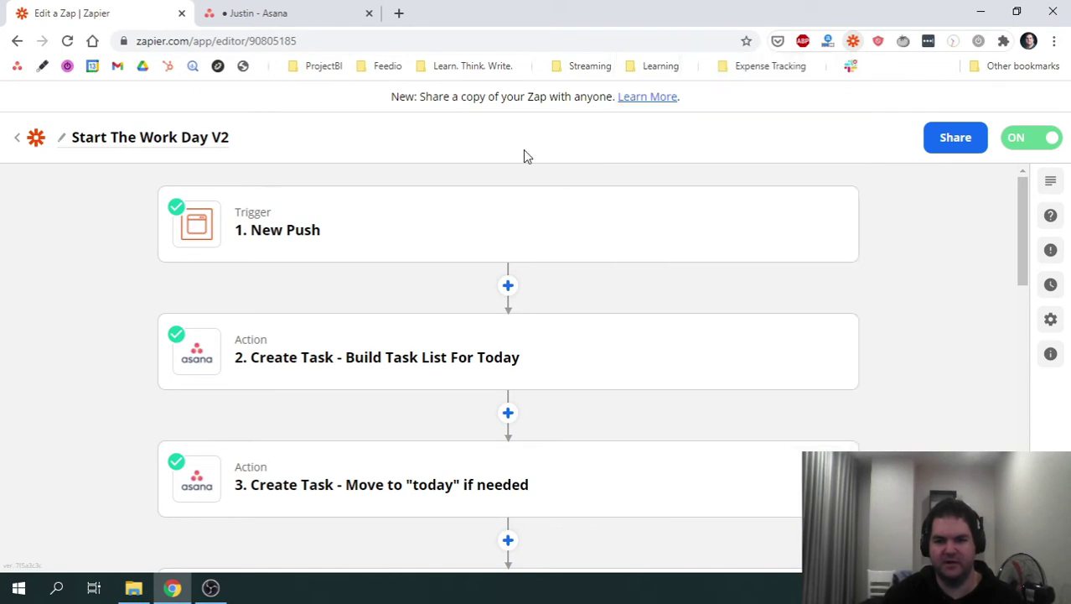
# Watch Asana's Today section fill with nine tasks, from Build Task List For Today to Close inboxes.
pyautogui.click(292, 10)
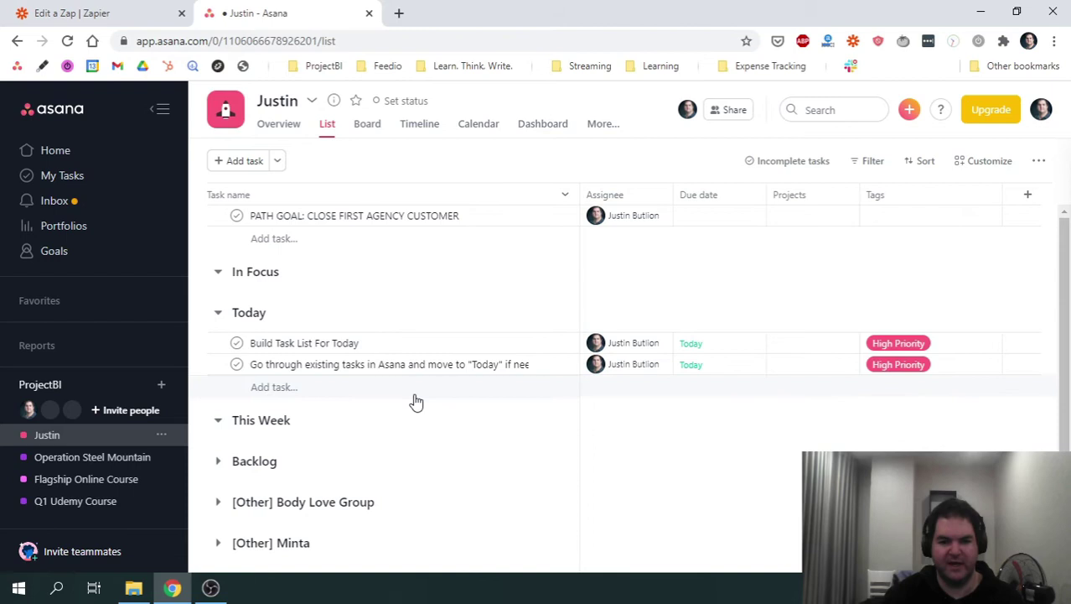
pyautogui.click(285, 364)
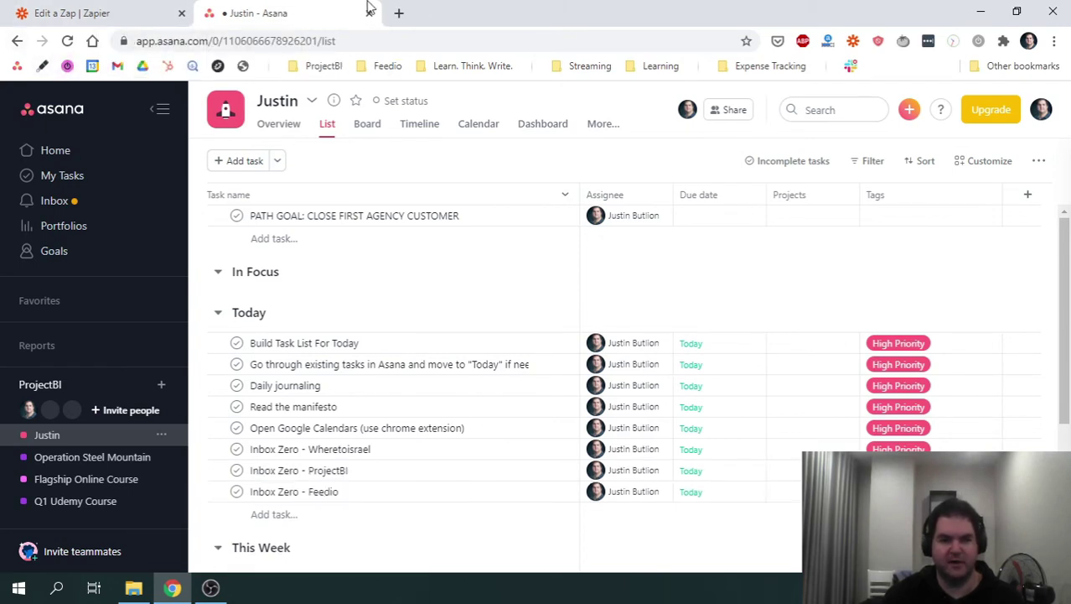
pyautogui.click(854, 42)
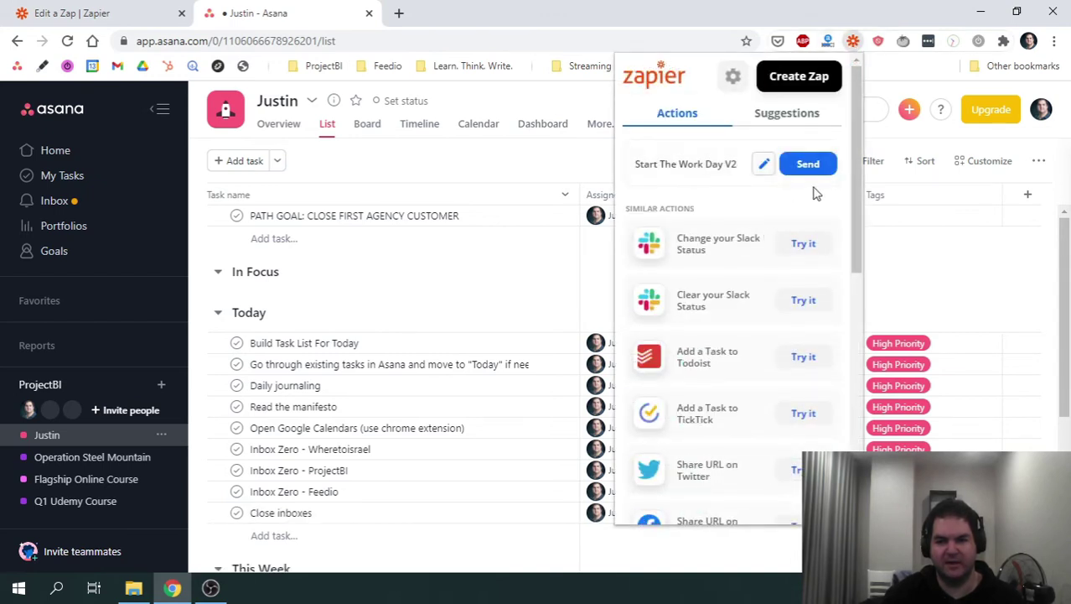
pyautogui.click(717, 17)
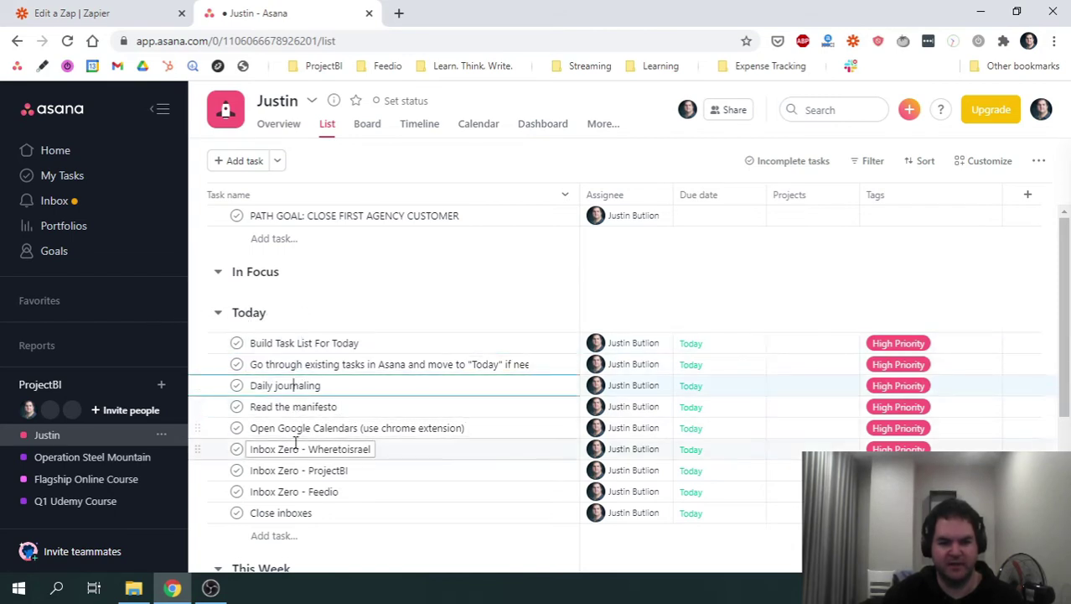
pyautogui.click(297, 491)
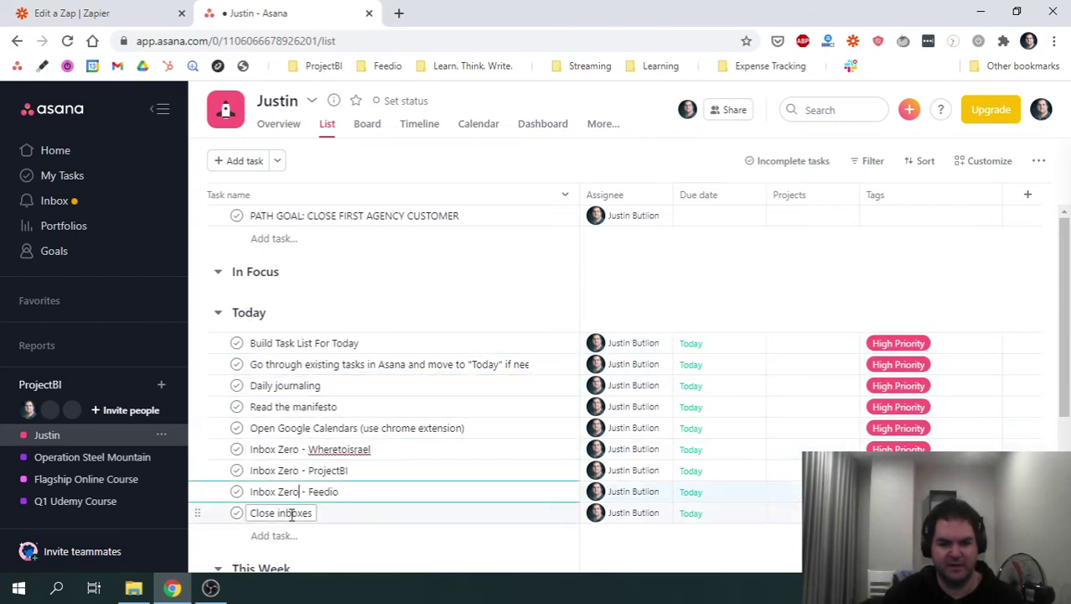
pyautogui.click(294, 406)
pyautogui.click(313, 428)
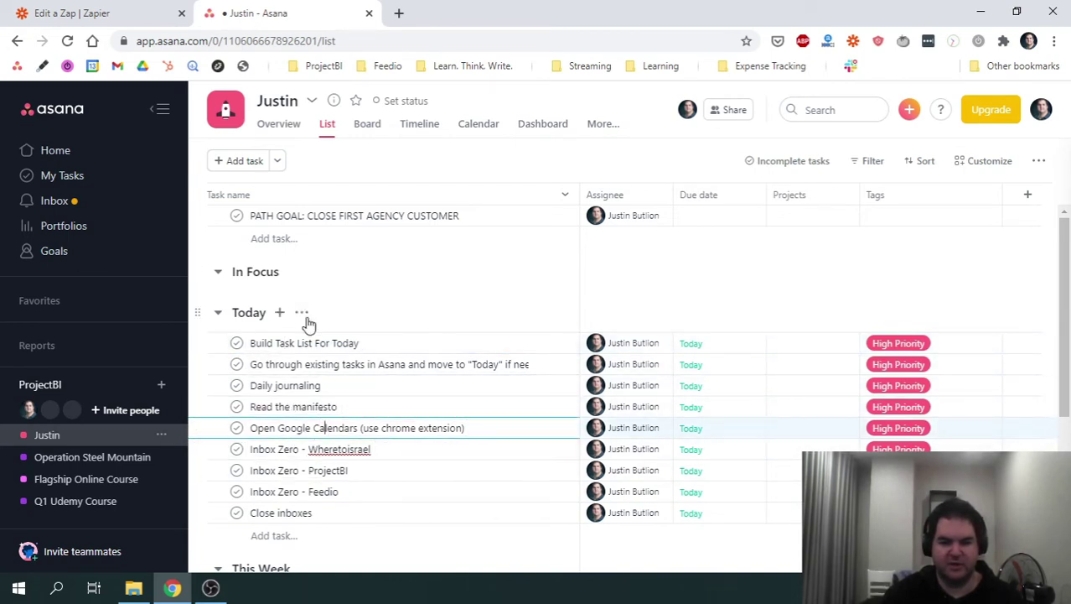
pyautogui.click(275, 343)
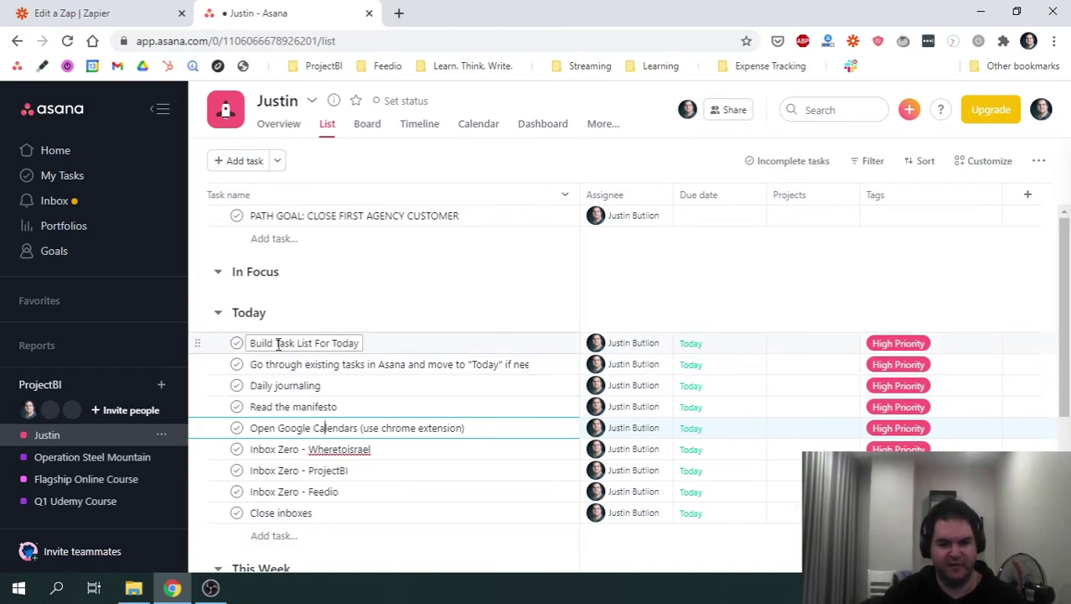
pyautogui.moveTo(264, 343); pyautogui.dragTo(324, 342)
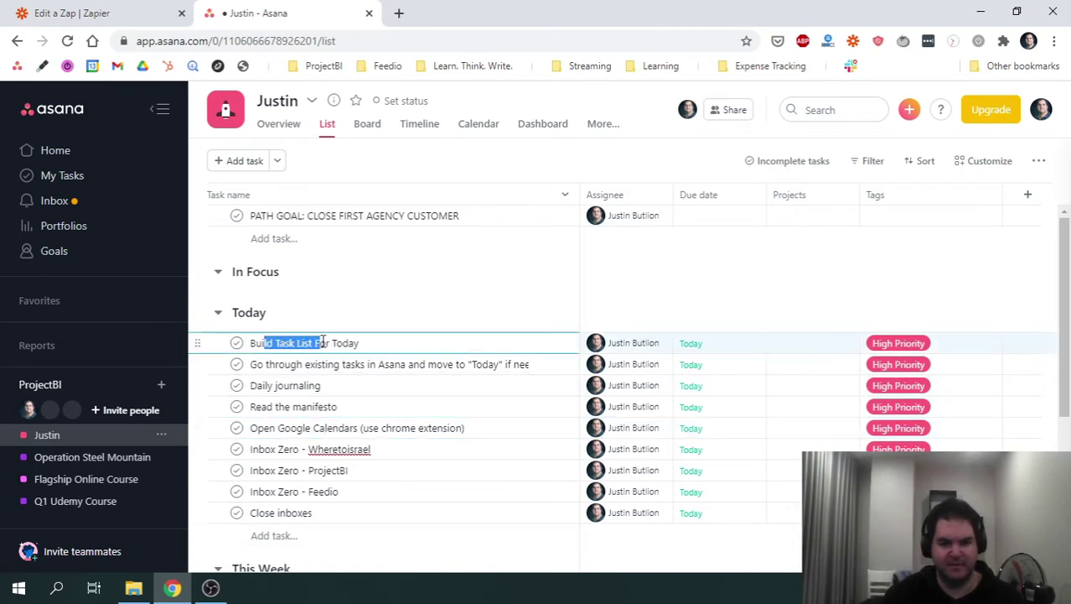
pyautogui.click(271, 345)
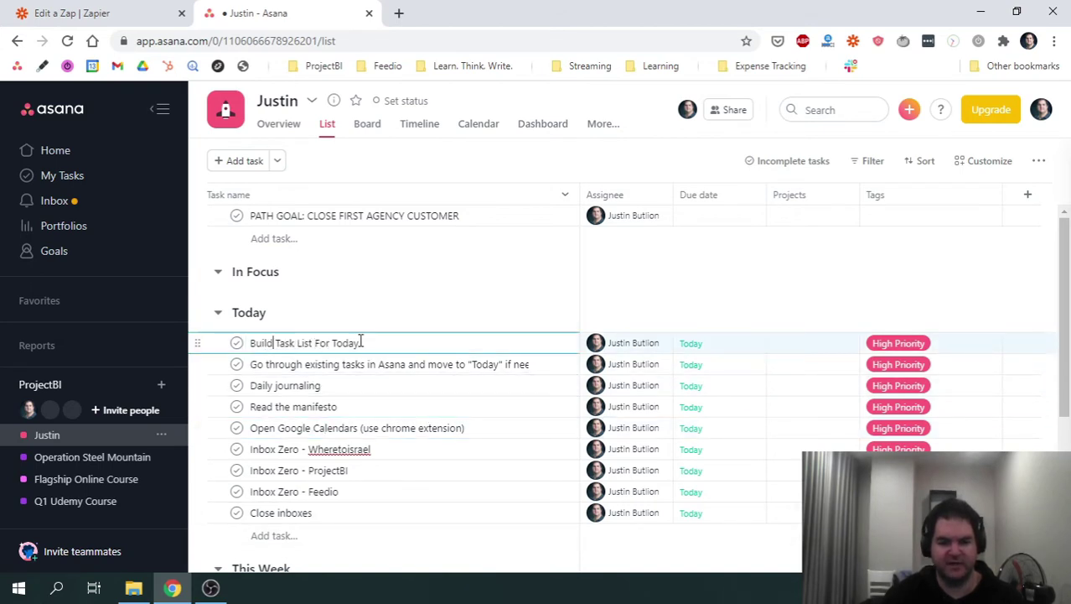
pyautogui.click(339, 362)
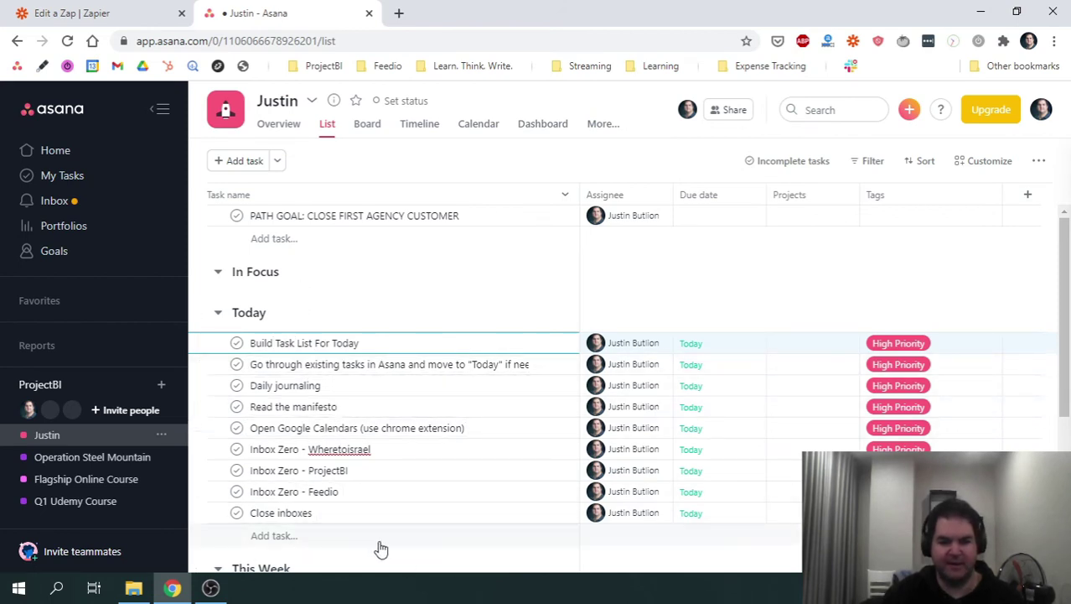
pyautogui.scroll(-3, 349, 515)
pyautogui.scroll(3, 311, 438)
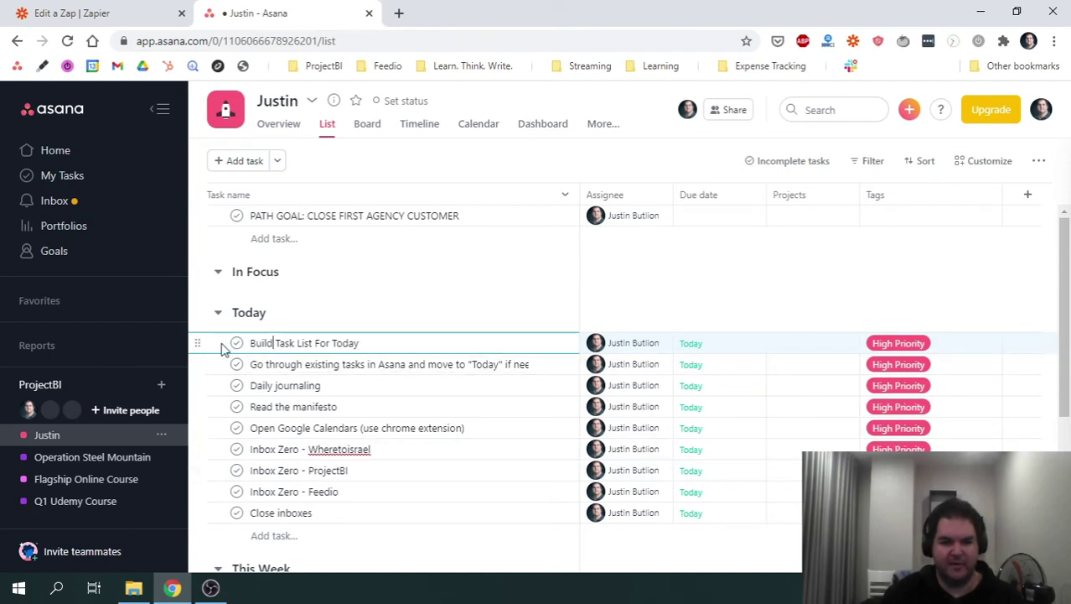
pyautogui.moveTo(265, 364); pyautogui.dragTo(489, 364)
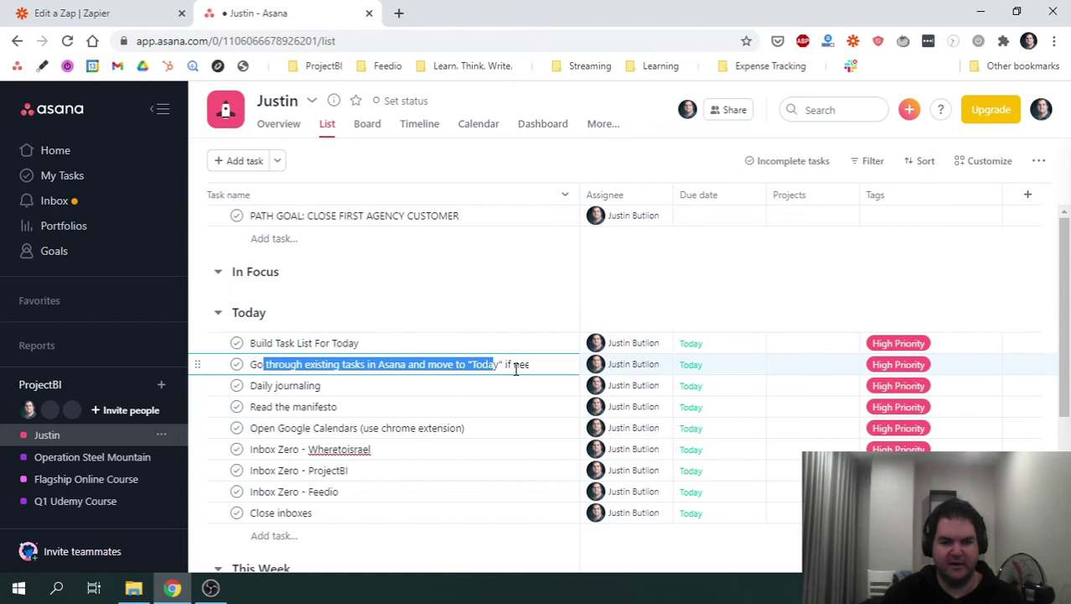
pyautogui.click(280, 363)
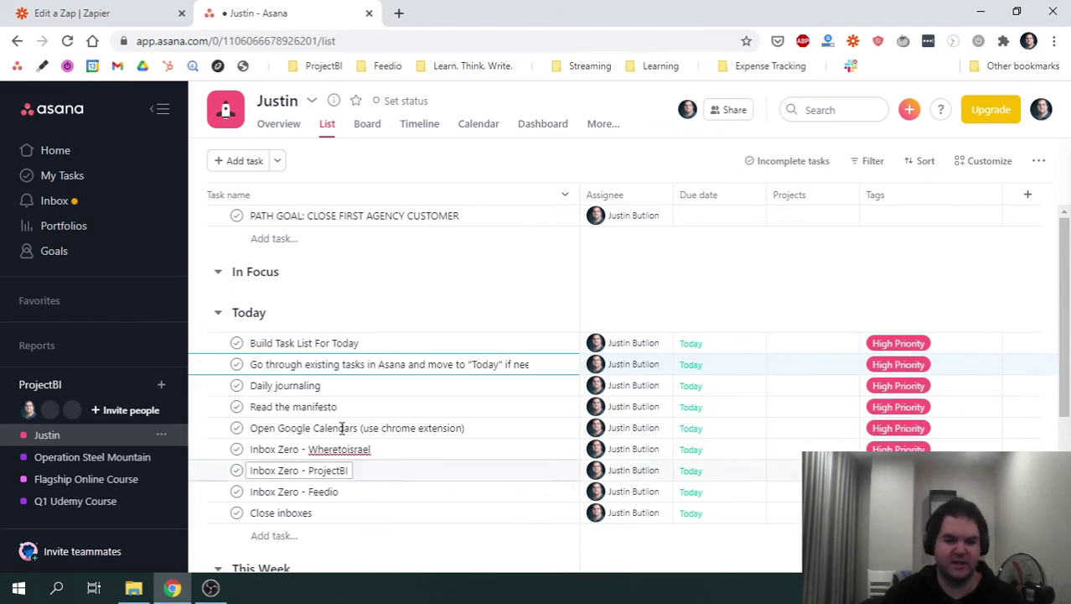
pyautogui.click(285, 386)
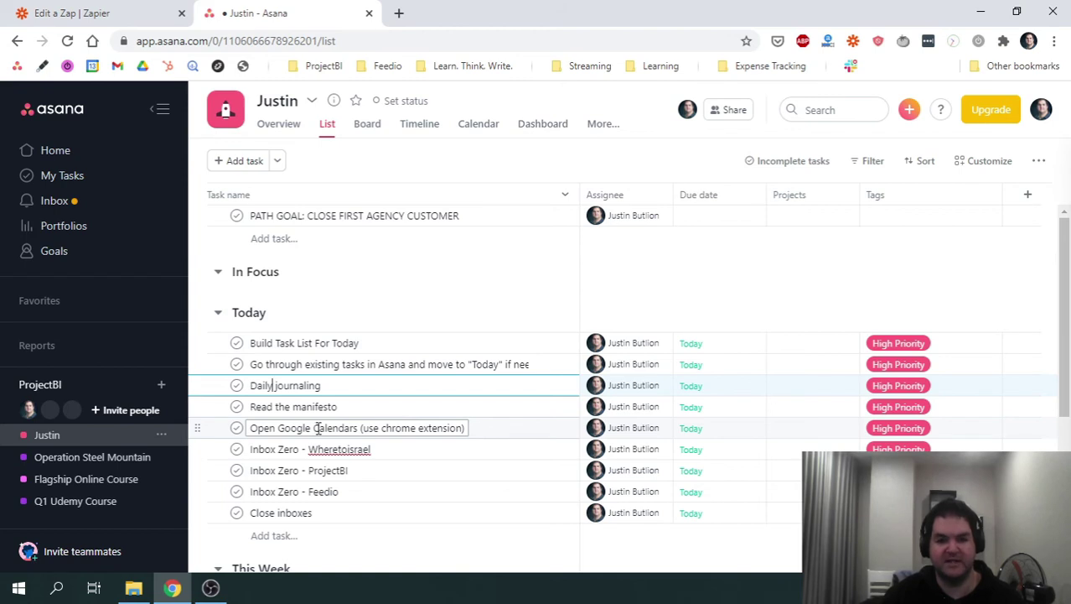
pyautogui.click(289, 492)
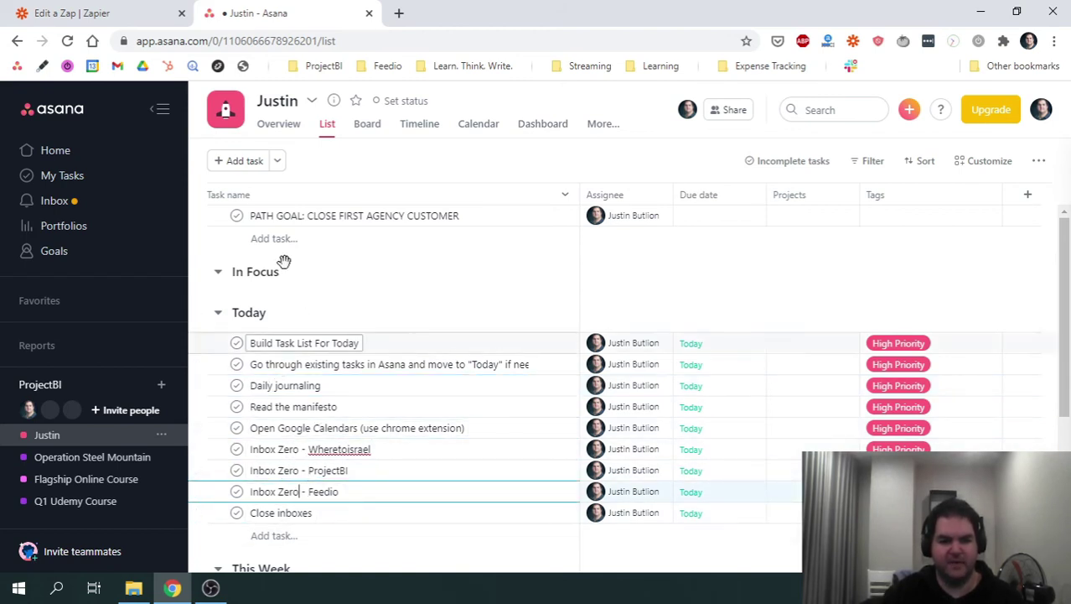
pyautogui.click(265, 451)
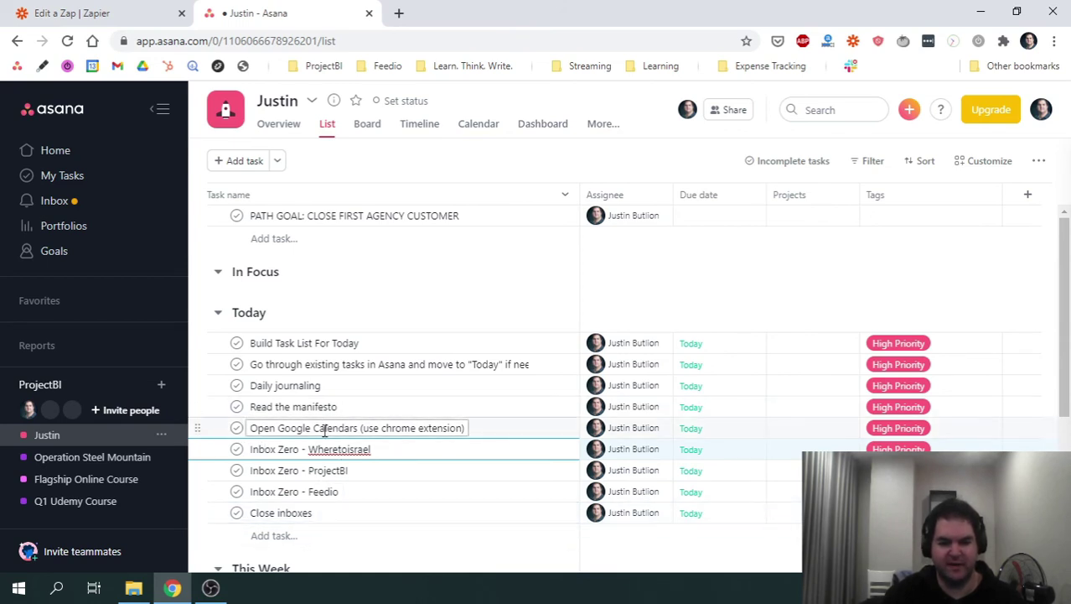
pyautogui.scroll(-1, 285, 489)
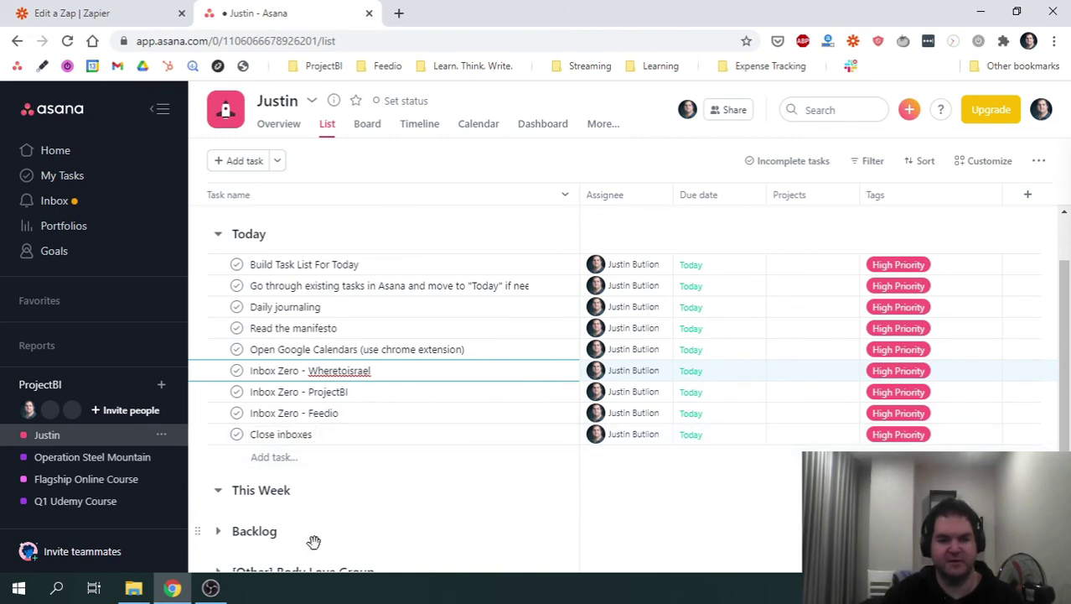
pyautogui.scroll(1, 317, 545)
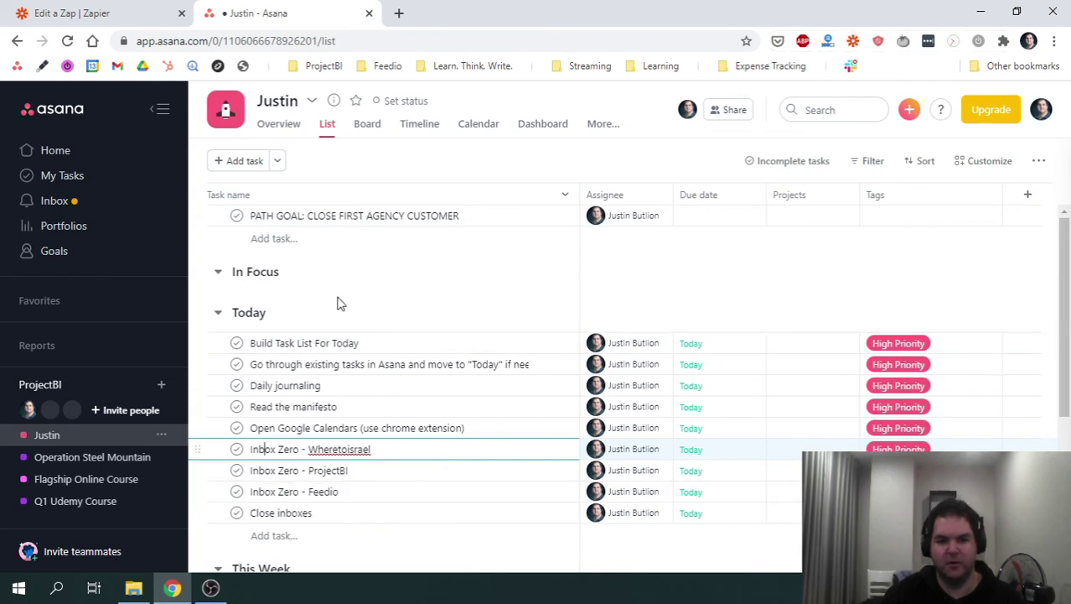
pyautogui.click(321, 427)
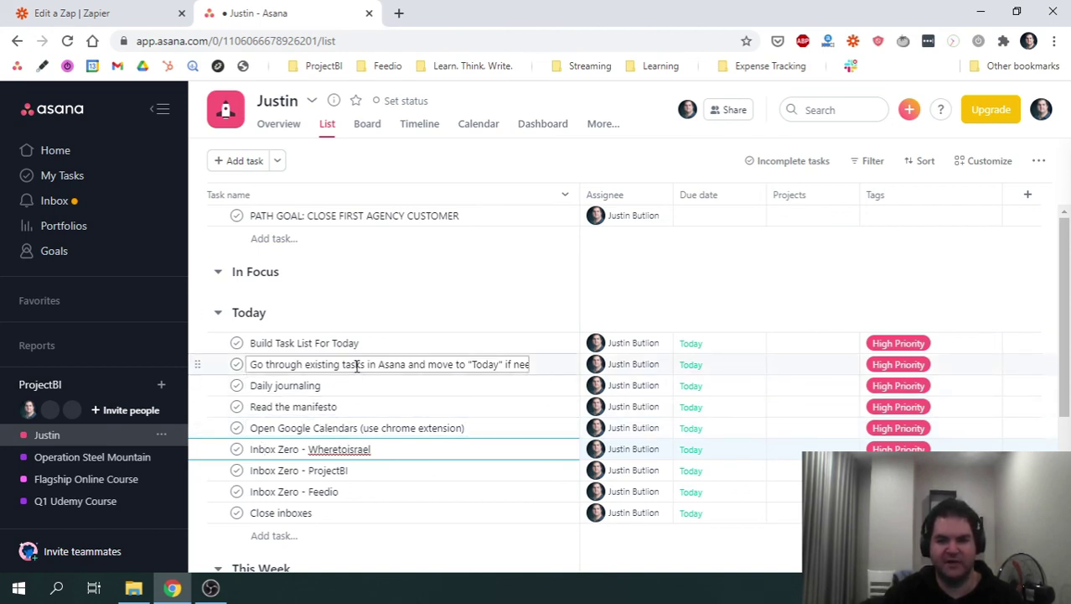
pyautogui.click(853, 42)
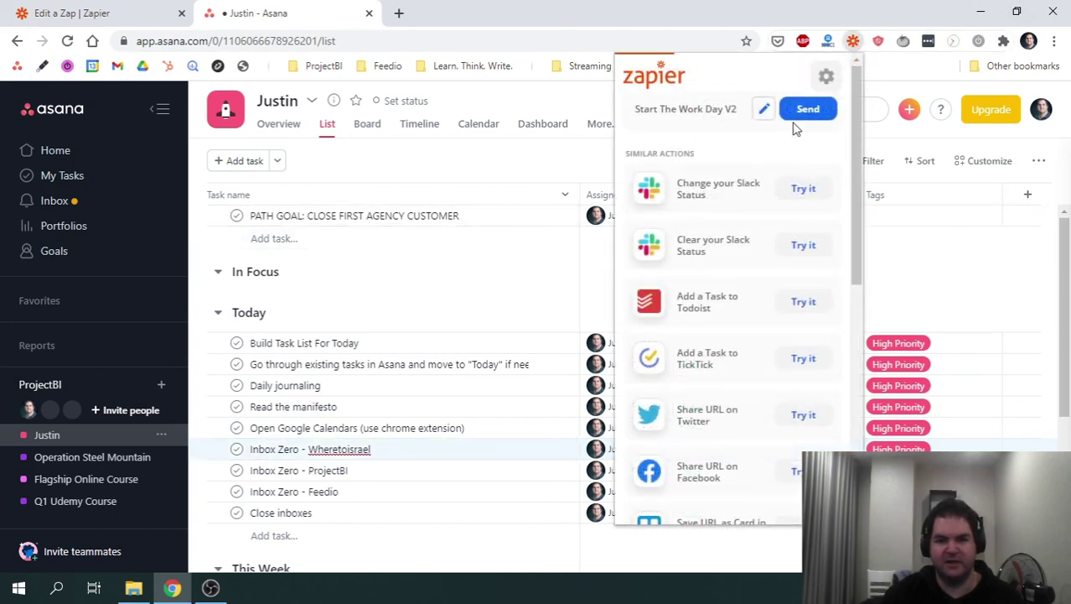
pyautogui.click(644, 7)
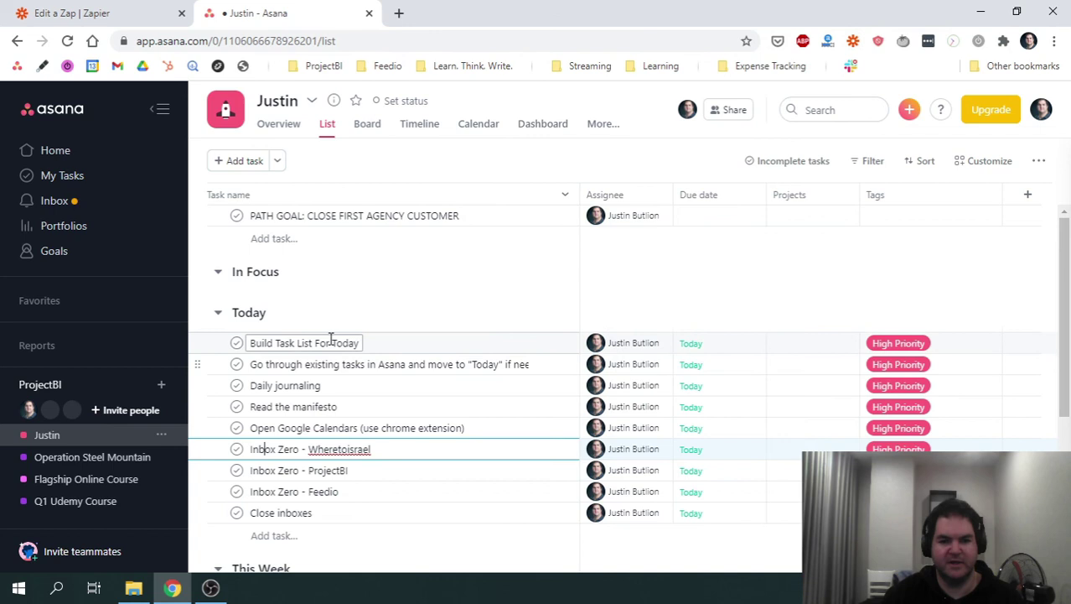